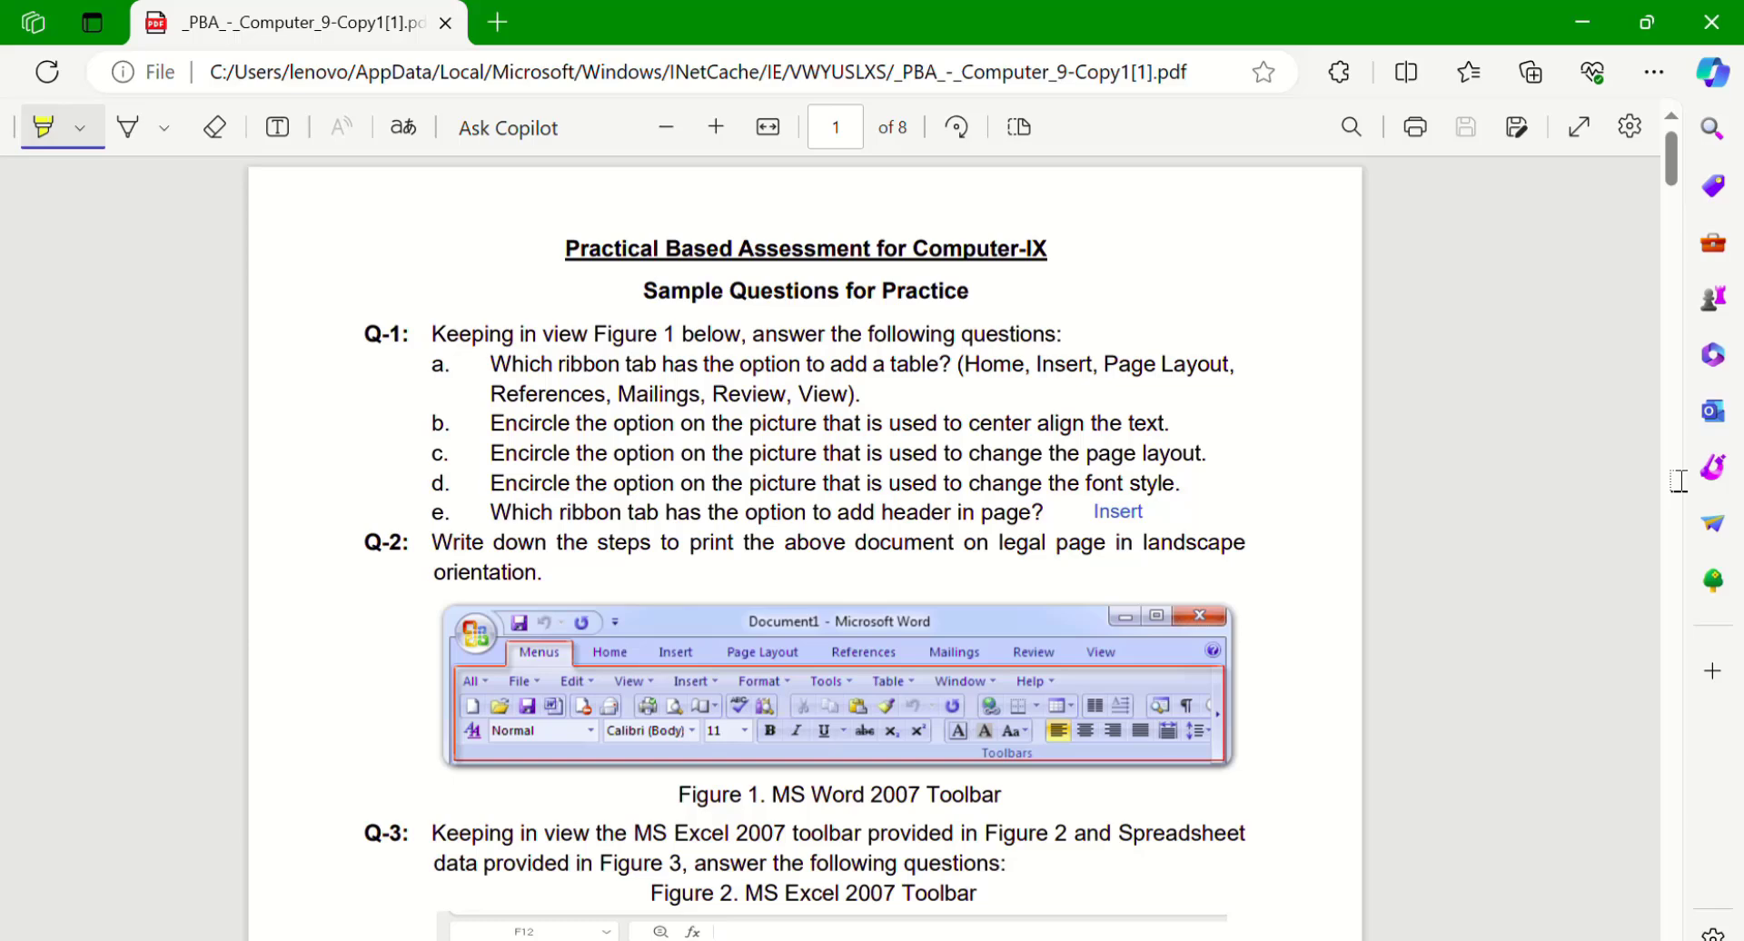
- Highlight "add a table?" and "Insert" in Q-1a, and mark the Insert menu in the Figure 1 toolbar picture
drag(831, 364, 952, 364)
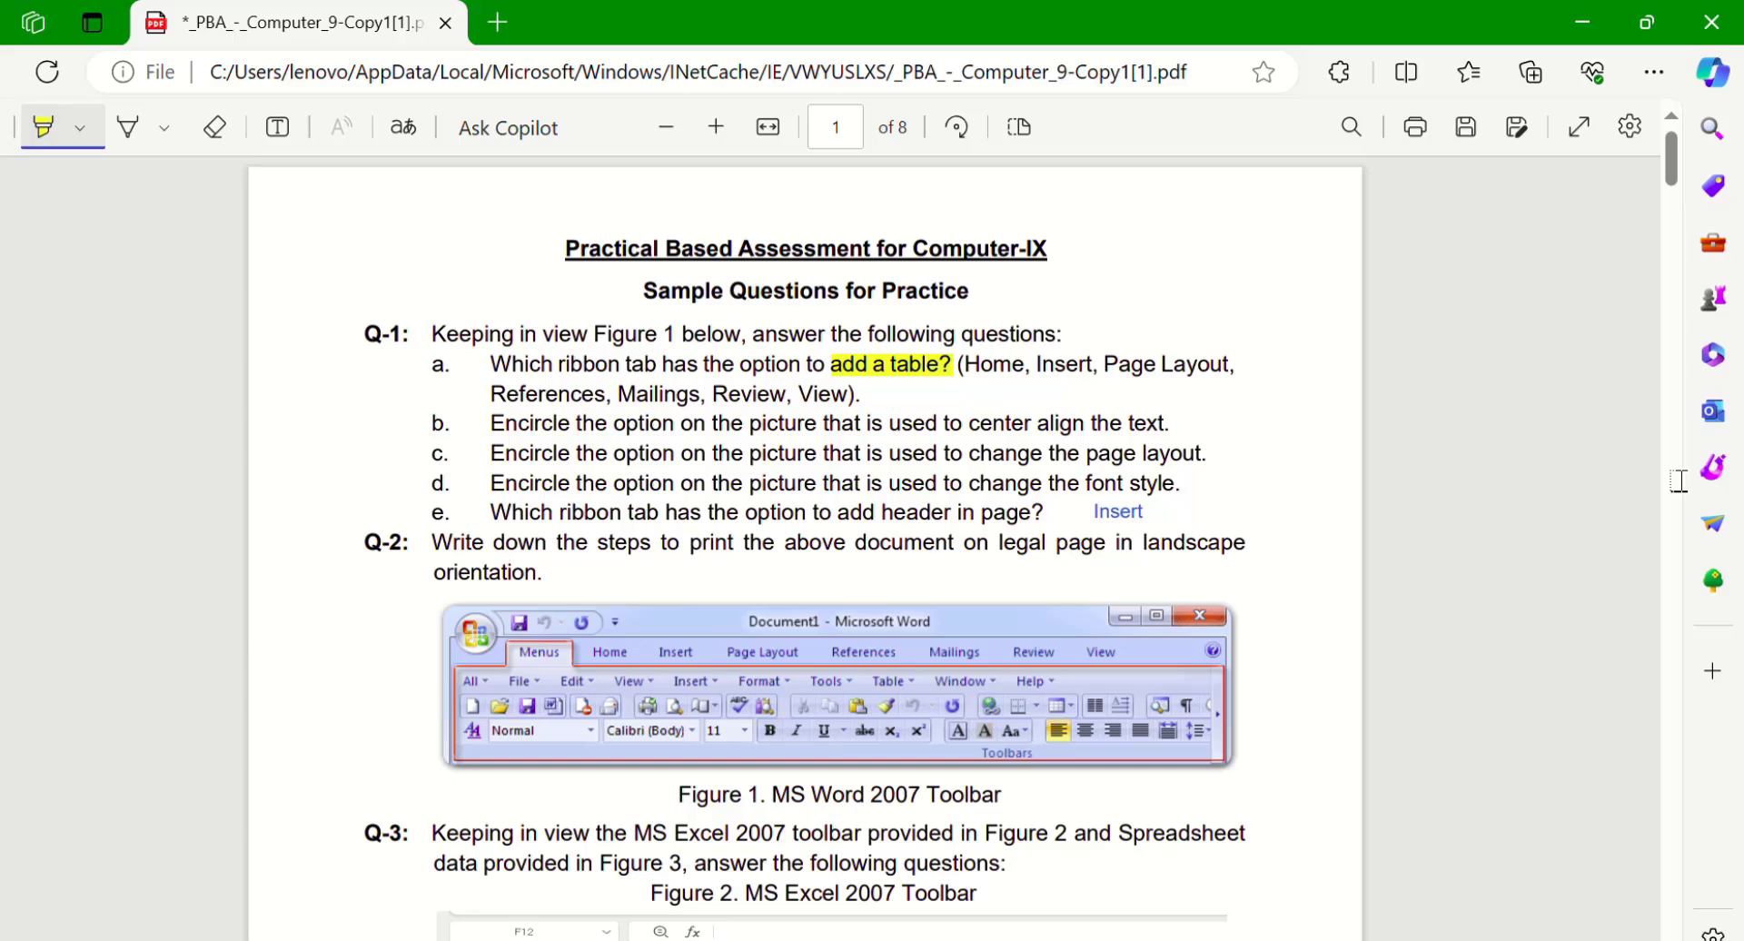
drag(1026, 364, 1094, 364)
drag(673, 681, 717, 681)
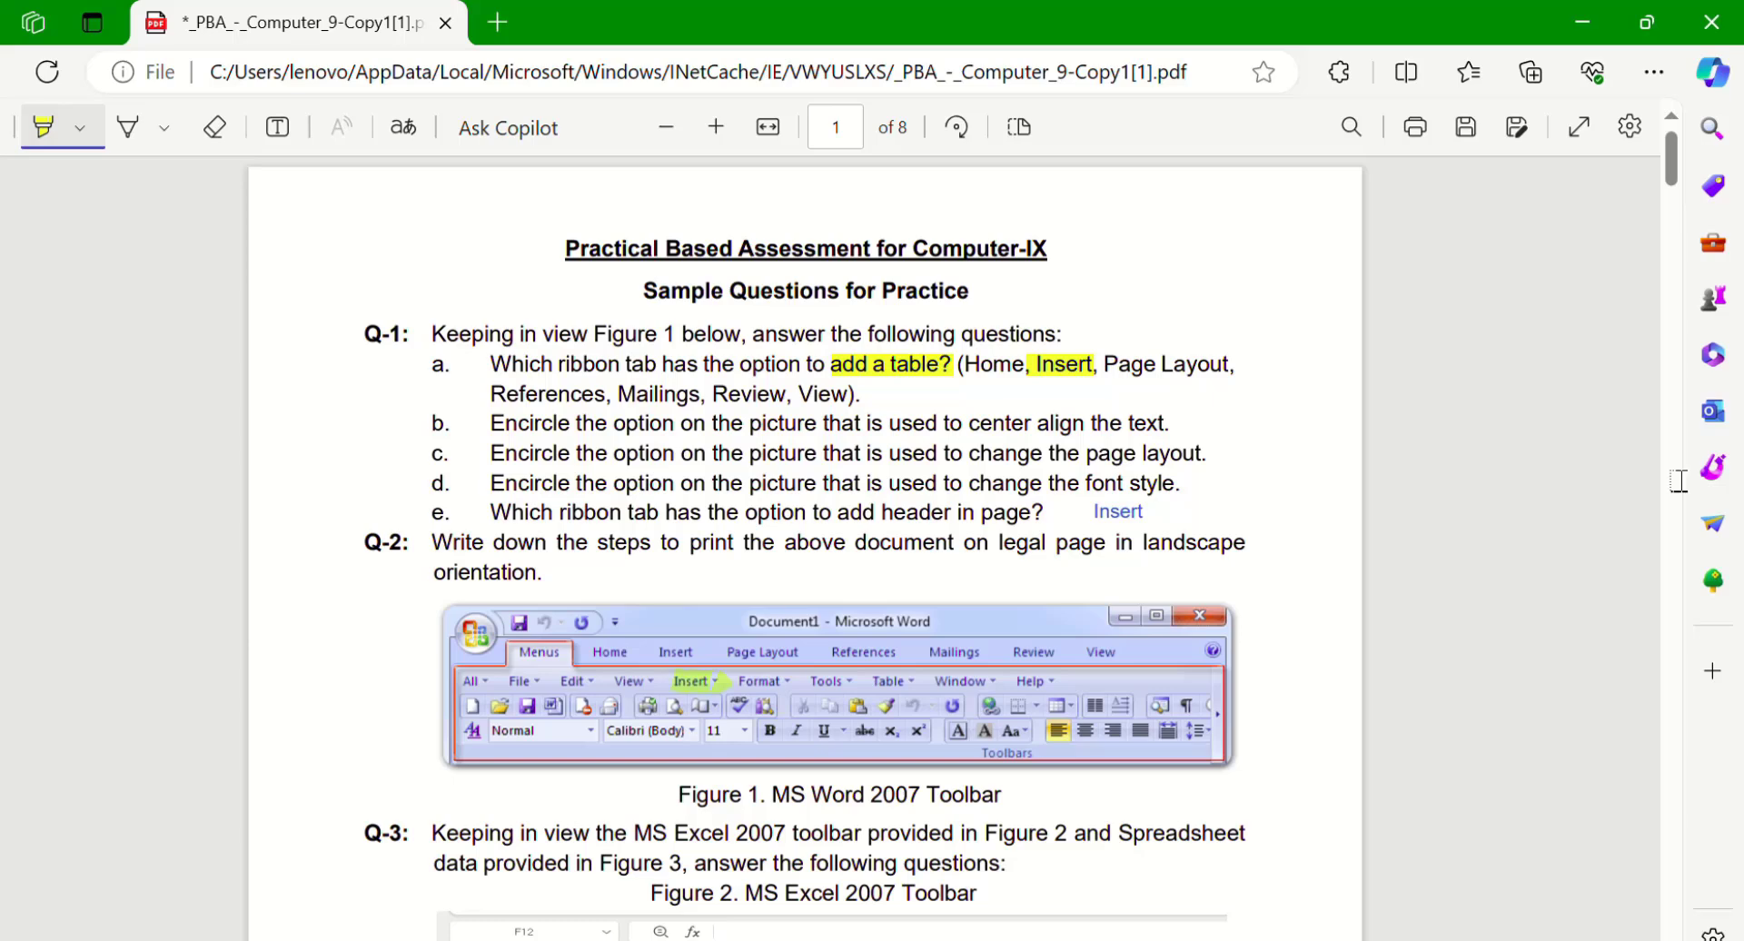
- Highlight "center align the text" in Q-1b and "page layout" in Q-1c, marking the centre-alignment and Page Layout options in Figure 1
drag(971, 423, 1167, 424)
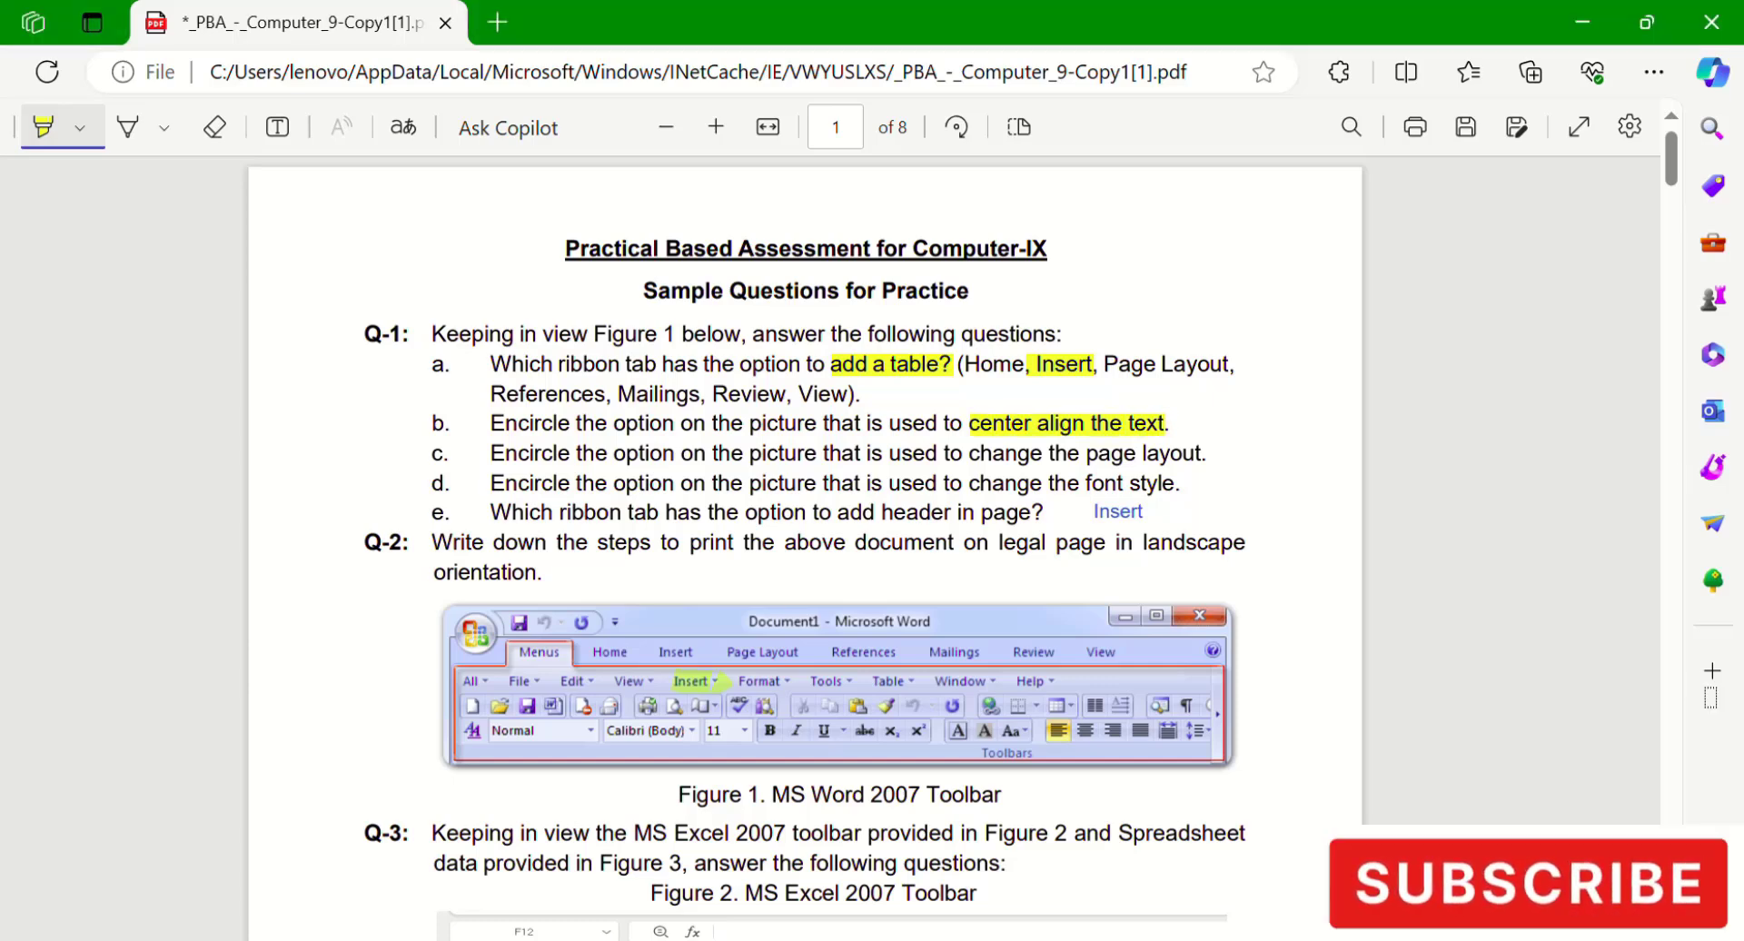
drag(1079, 729, 1087, 729)
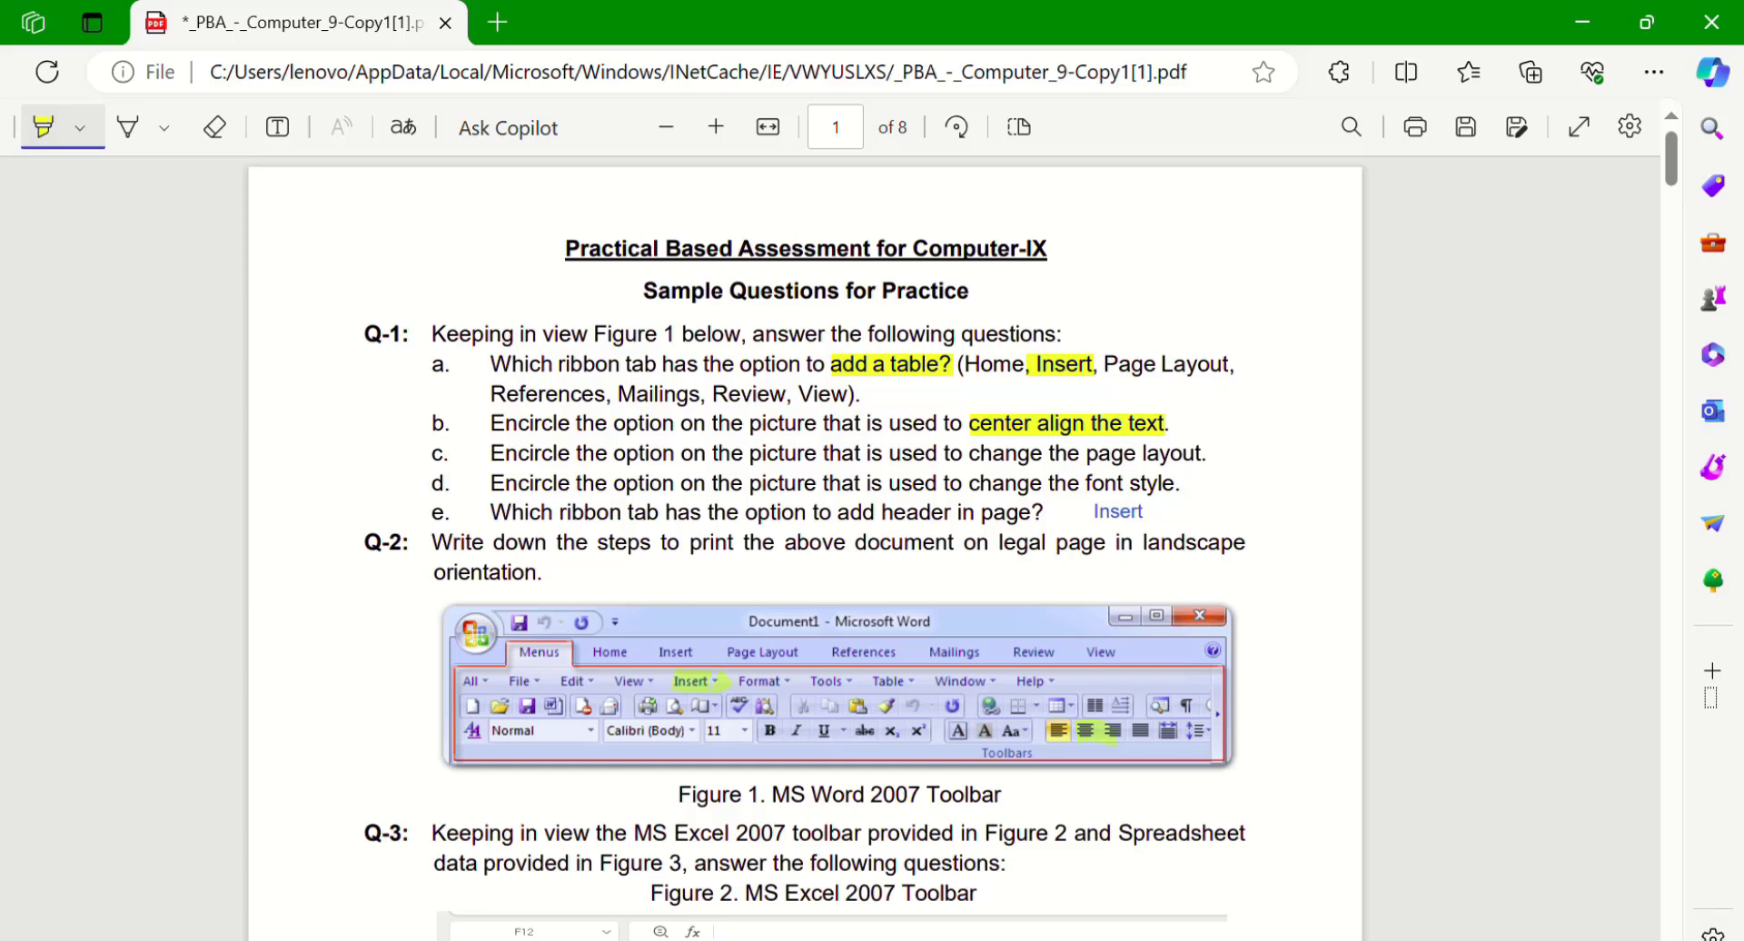
drag(724, 652, 798, 653)
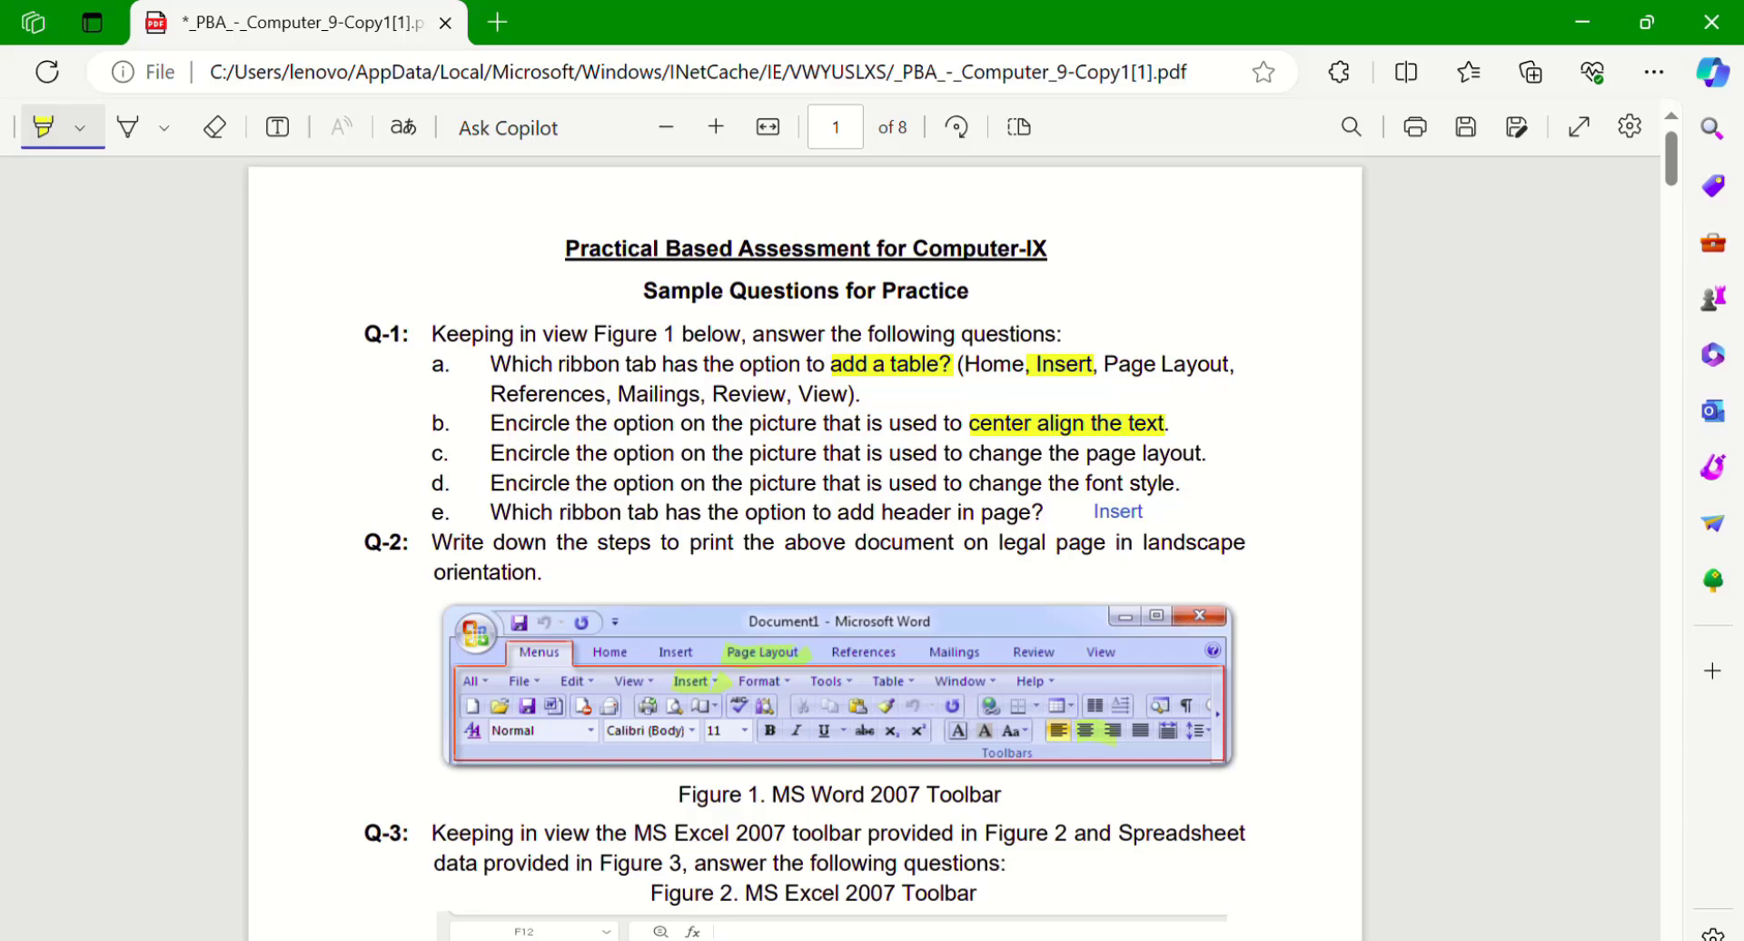
drag(1070, 453, 1208, 453)
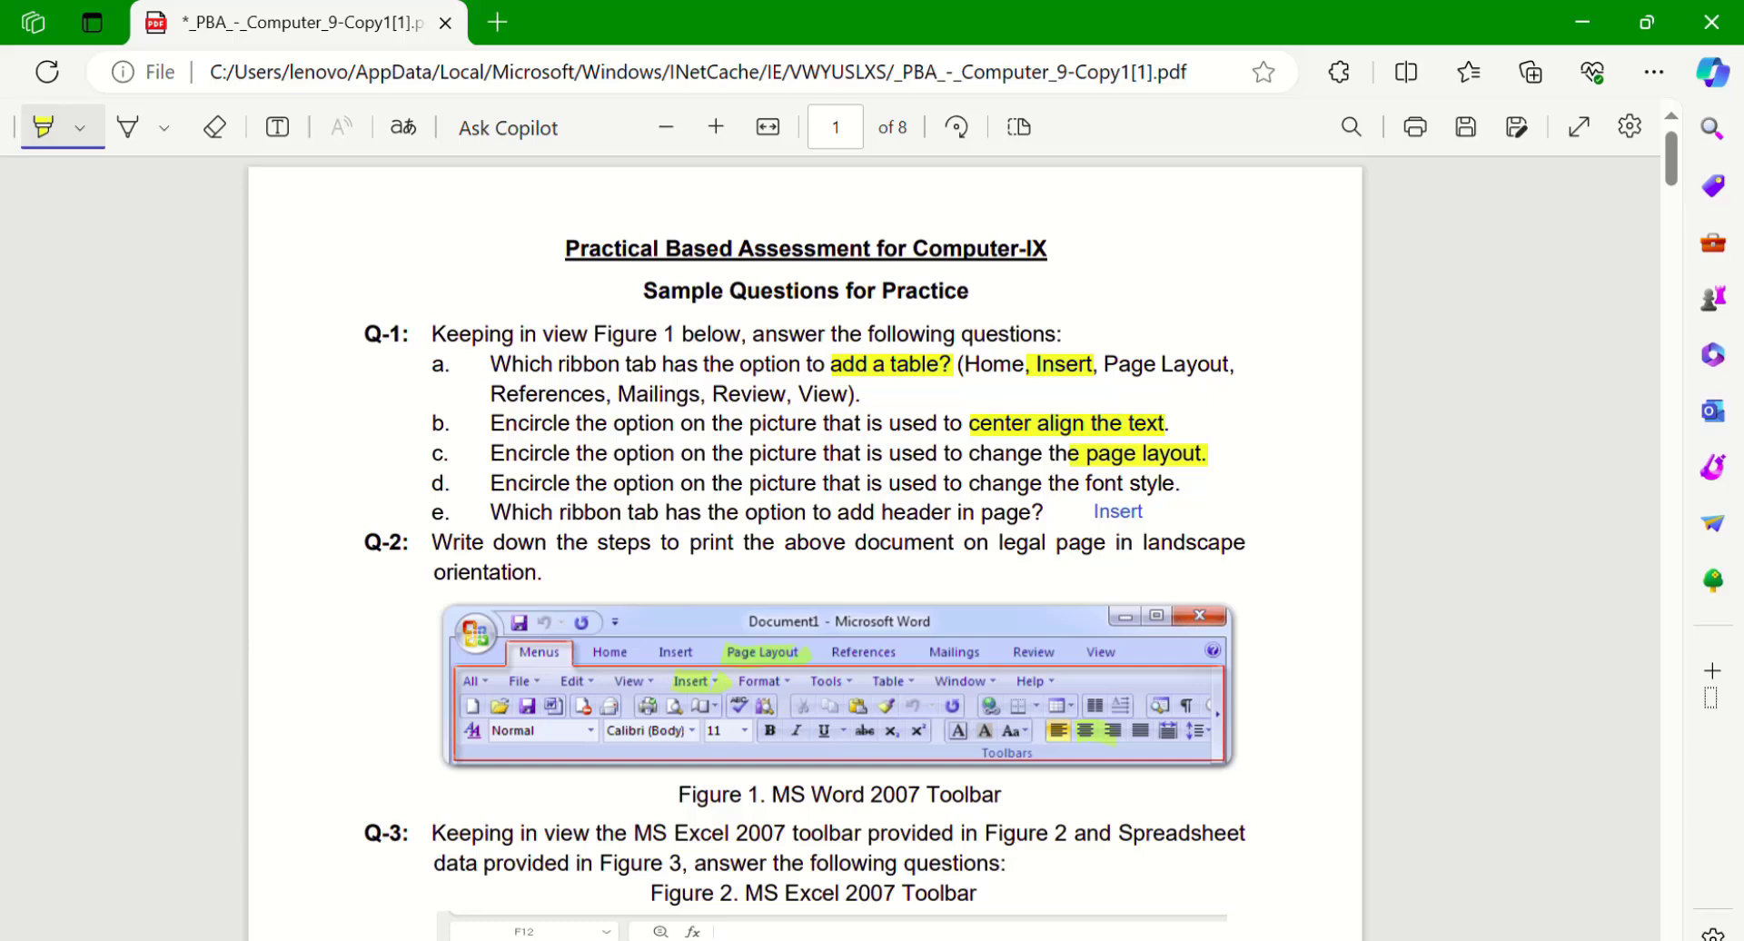
- Highlight "font style" in Q-1d and "add" in Q-1e, marking Normal, Calibri (Body) and the Insert tab in Figure 1
drag(604, 731, 679, 730)
drag(494, 731, 568, 732)
drag(1072, 484, 1176, 485)
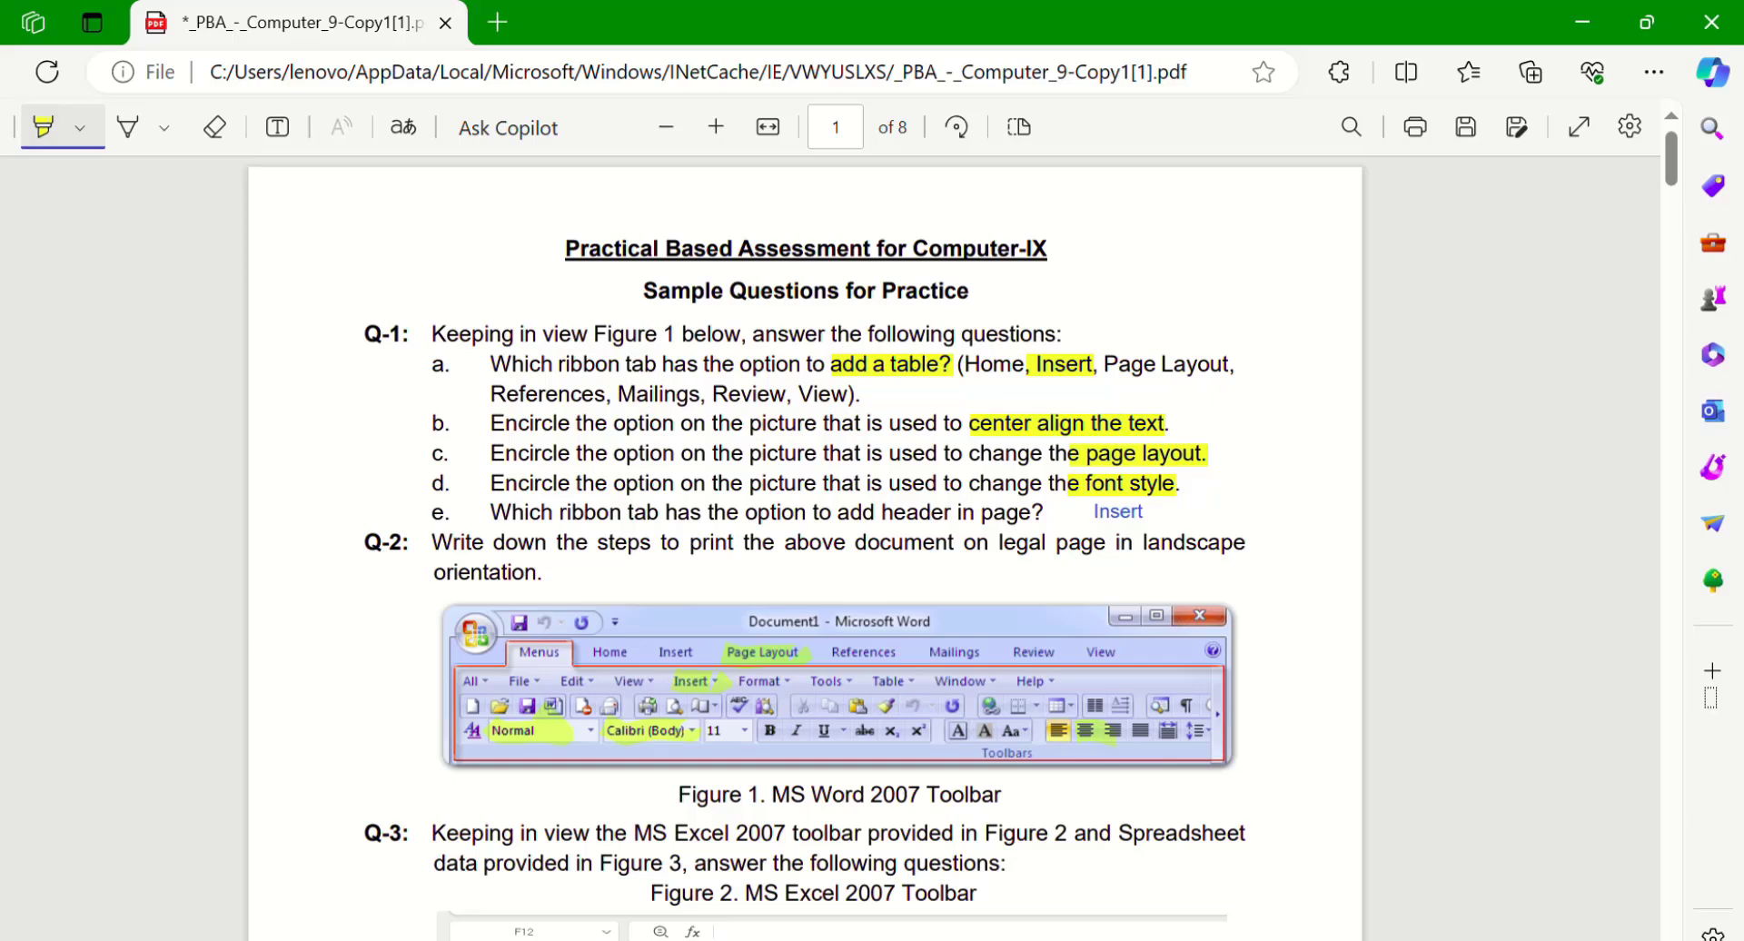
drag(838, 513, 875, 514)
drag(656, 652, 691, 652)
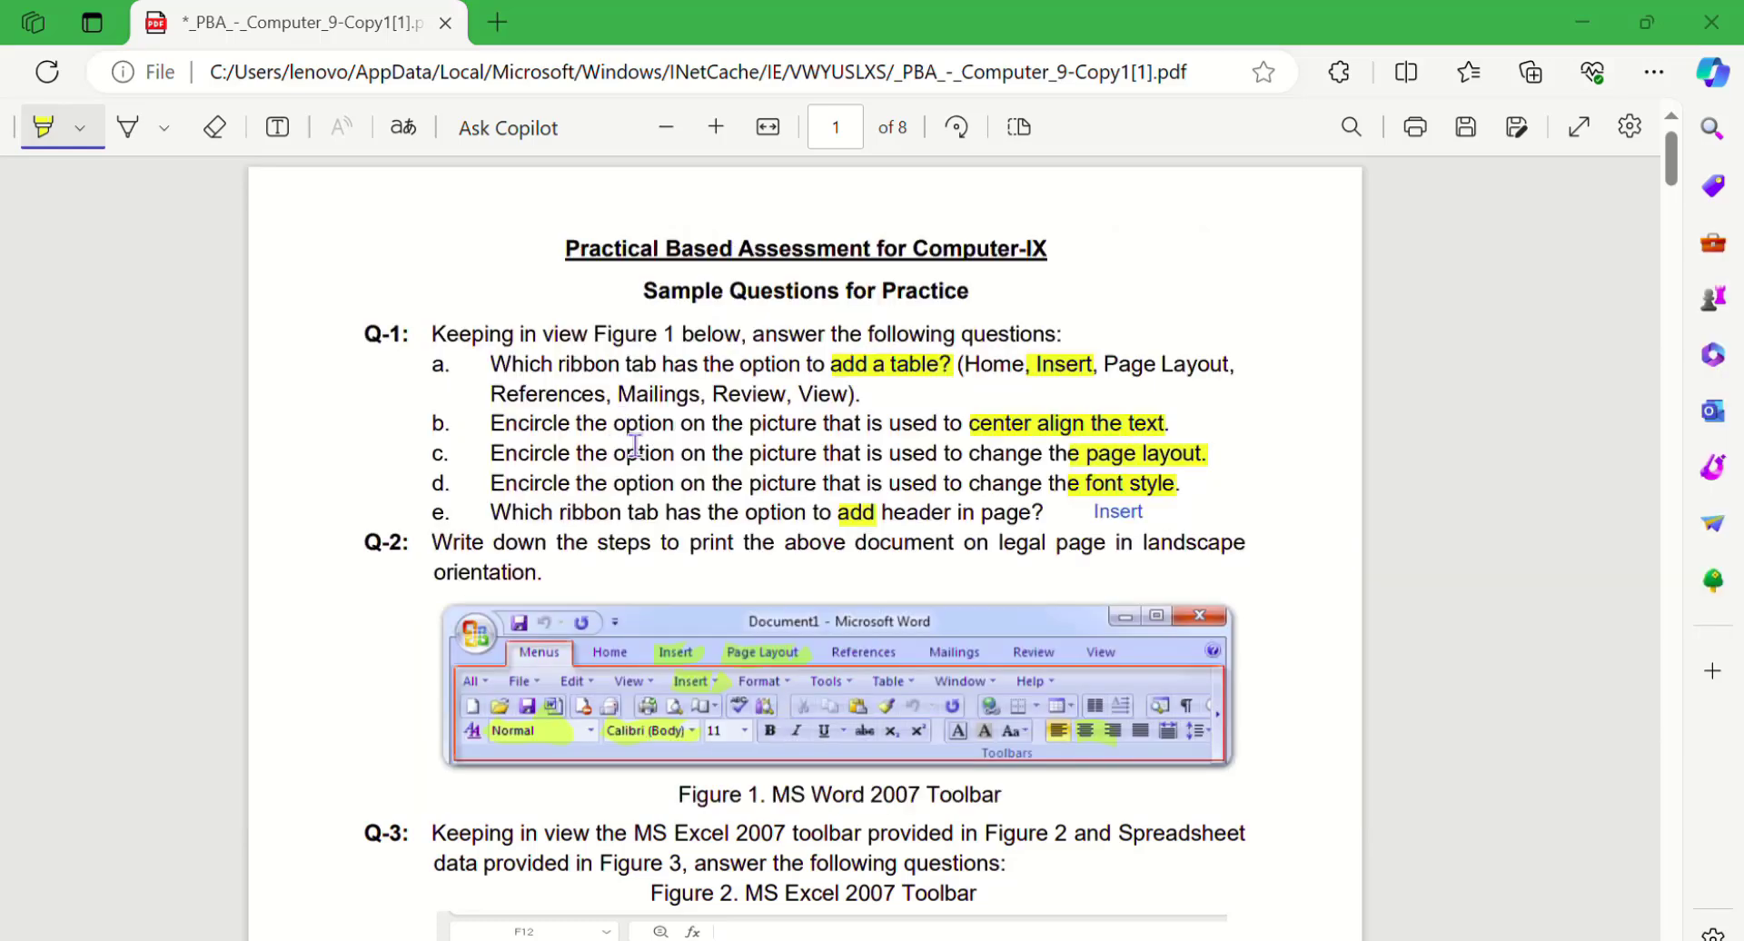
- In Q-3, mark below the Percentage column and highlight the =SUM(E1/500*100 answer and "Roll No." in part b
scroll(614, 591, down, 6)
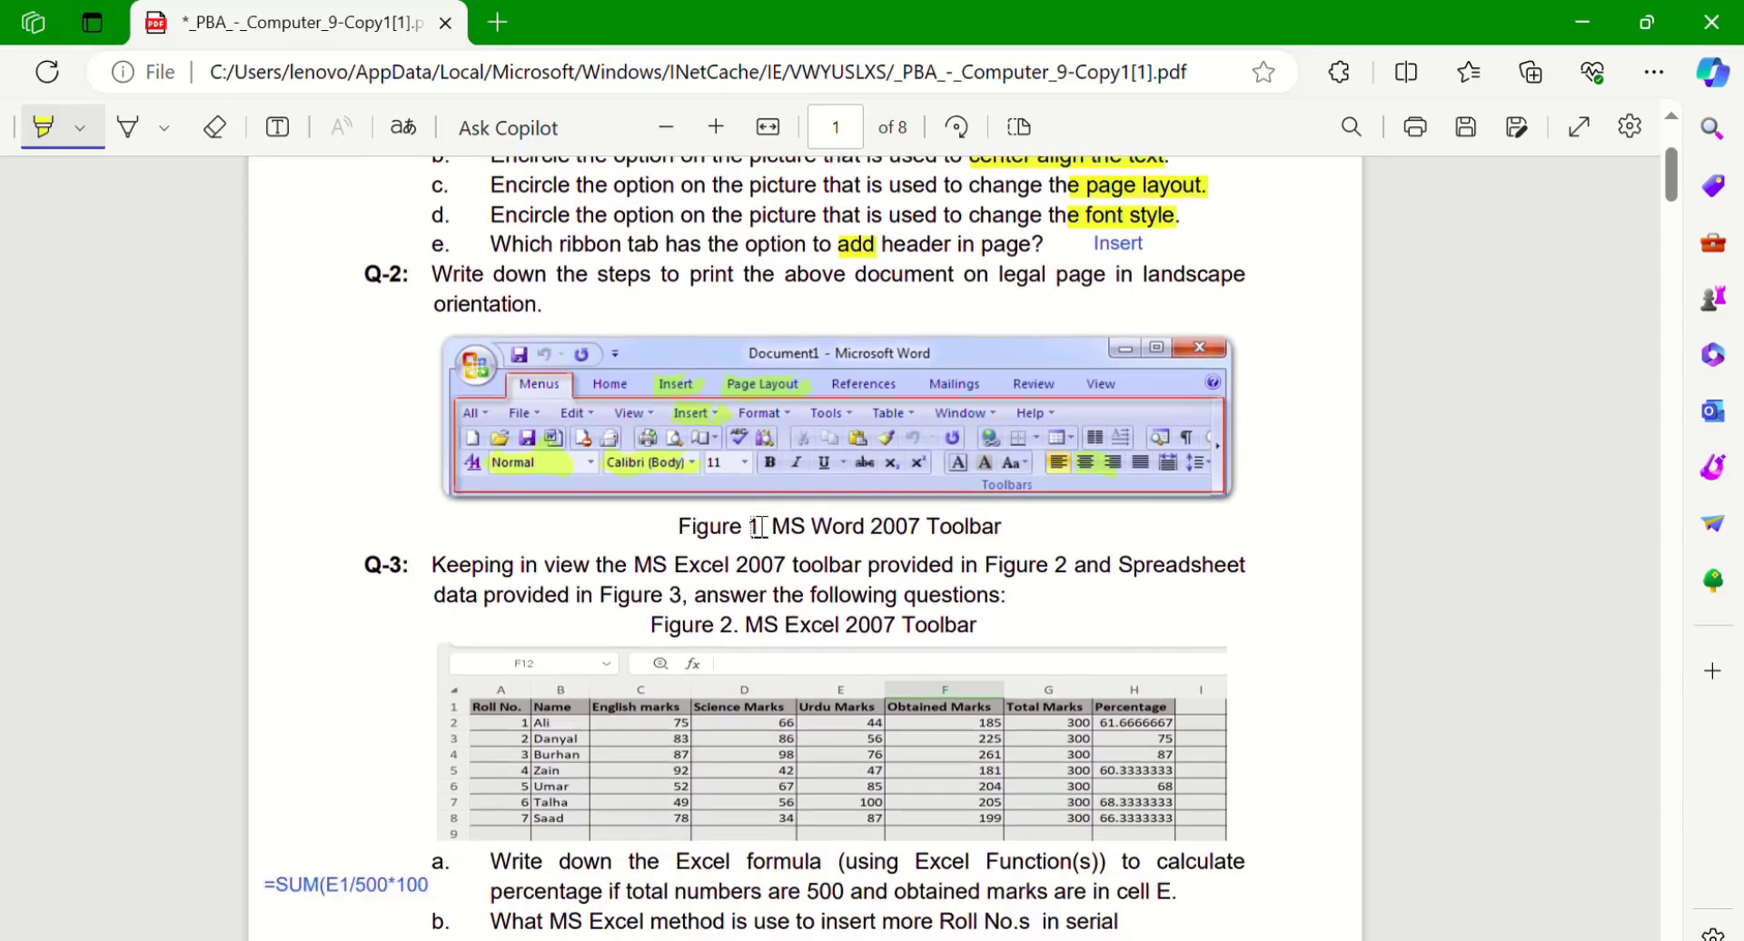
scroll(759, 526, down, 2)
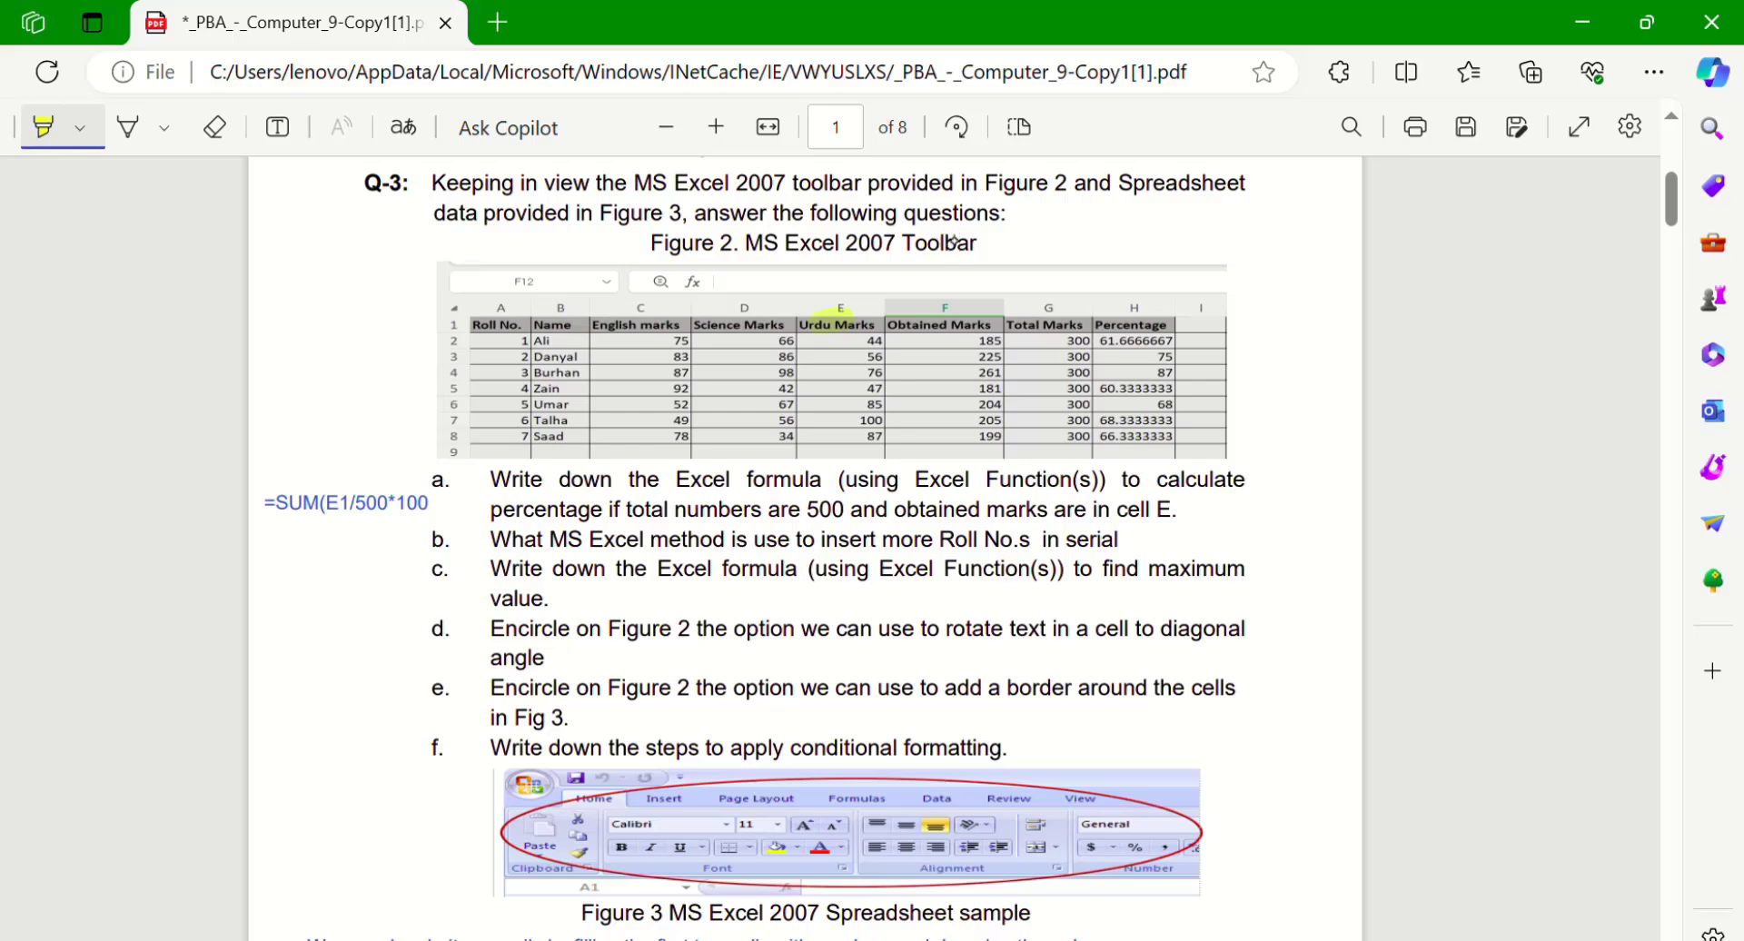
drag(1105, 455, 1147, 451)
drag(265, 504, 428, 504)
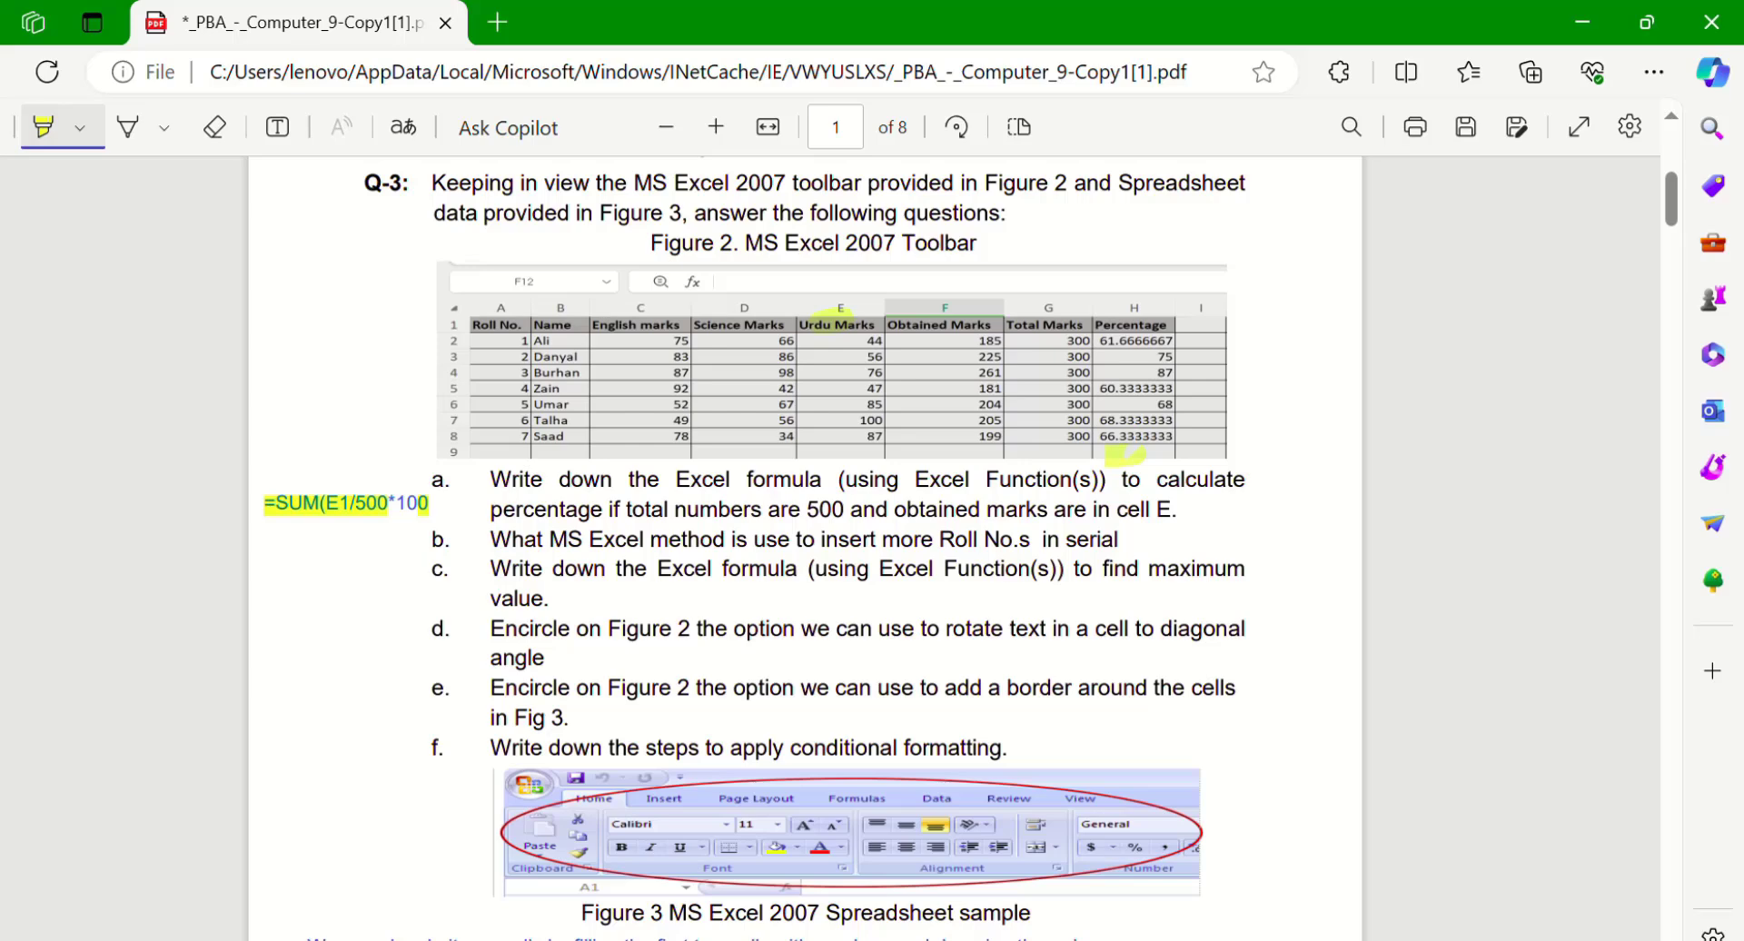
scroll(805, 545, down, 1)
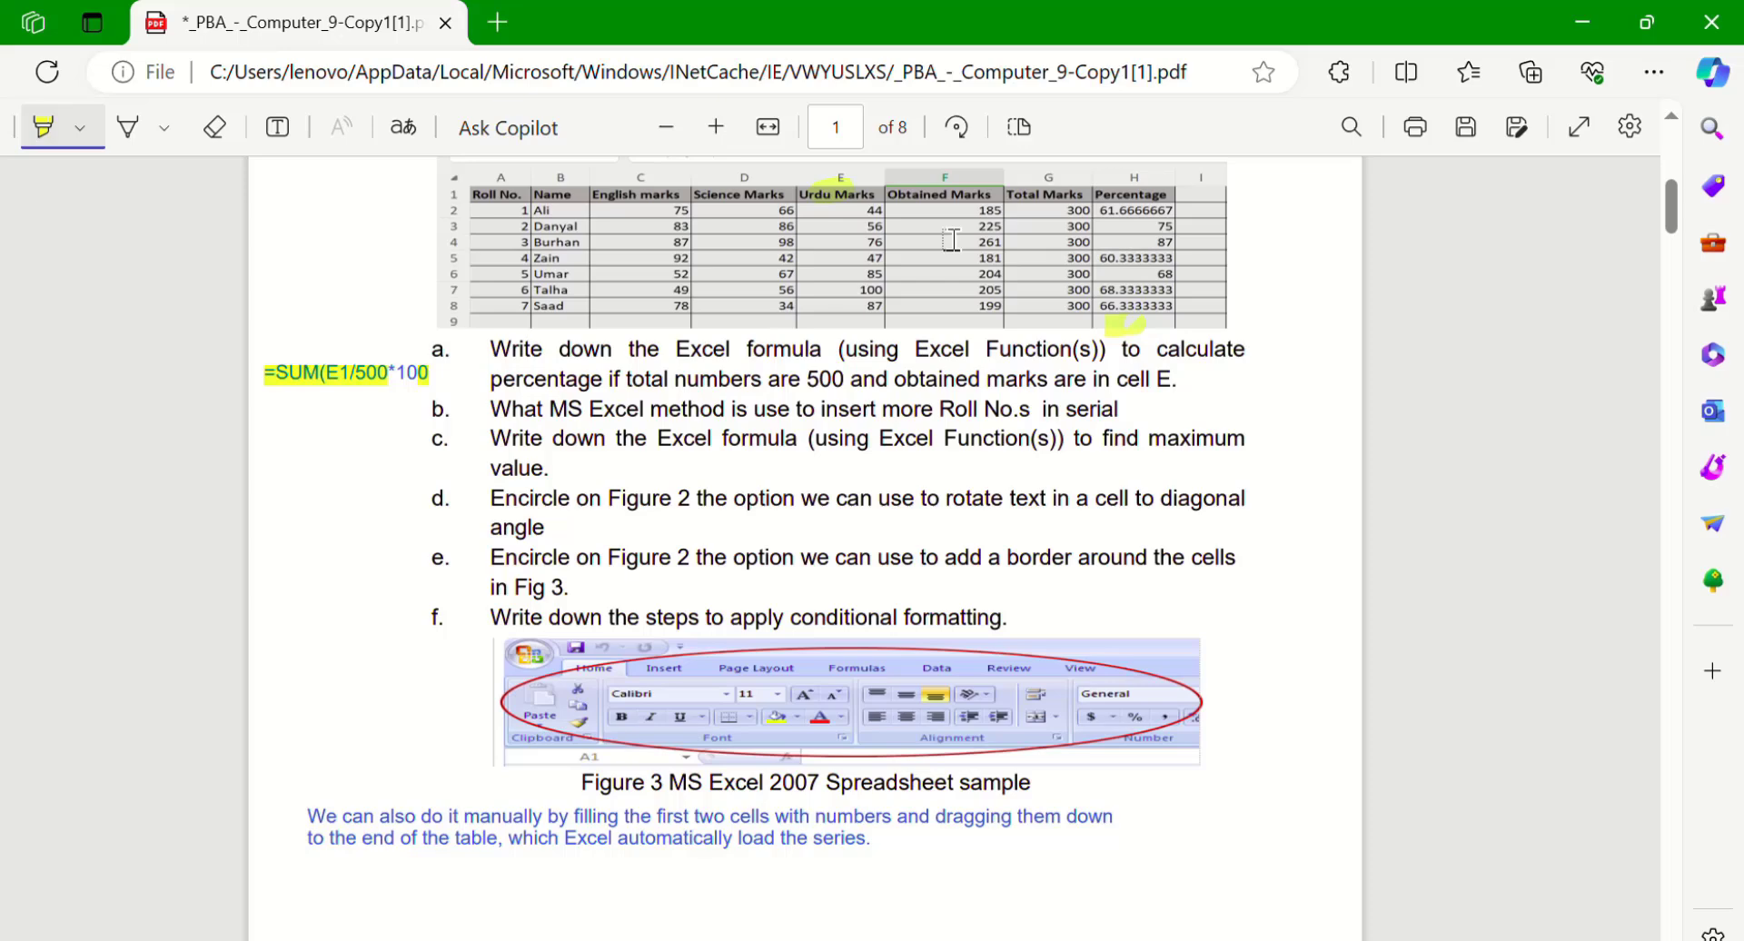
drag(913, 410, 1003, 410)
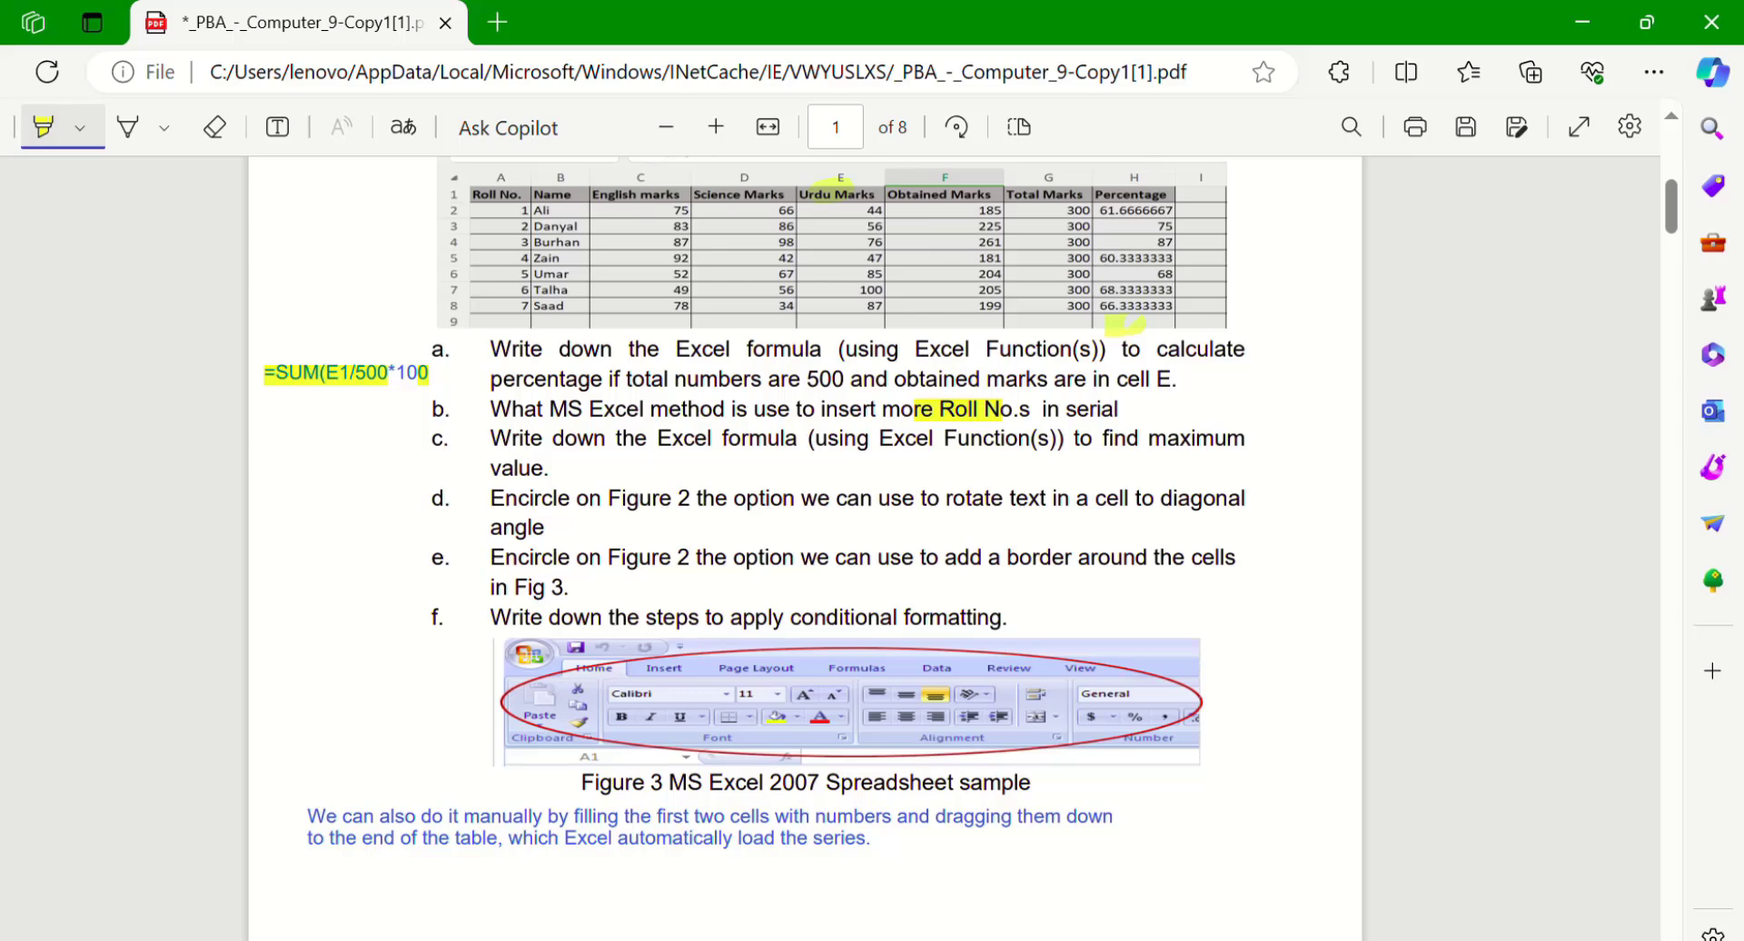
- Add the text answer =max(f2:f8) beside Q-3c
click(283, 131)
click(285, 134)
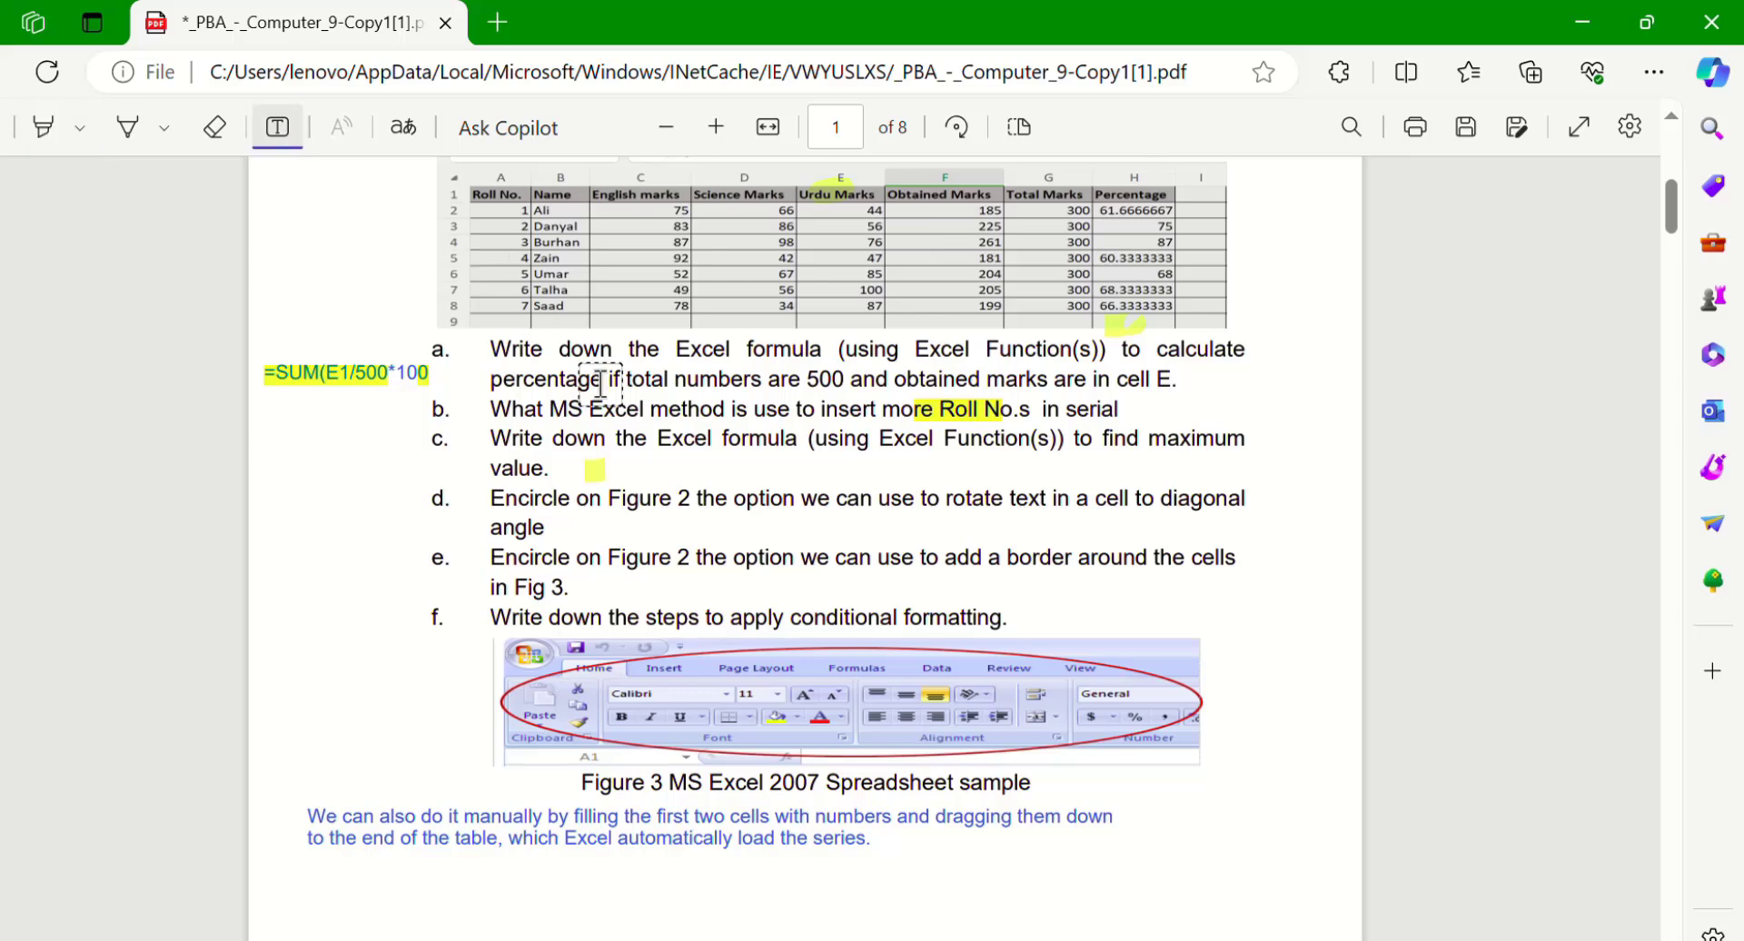
click(661, 486)
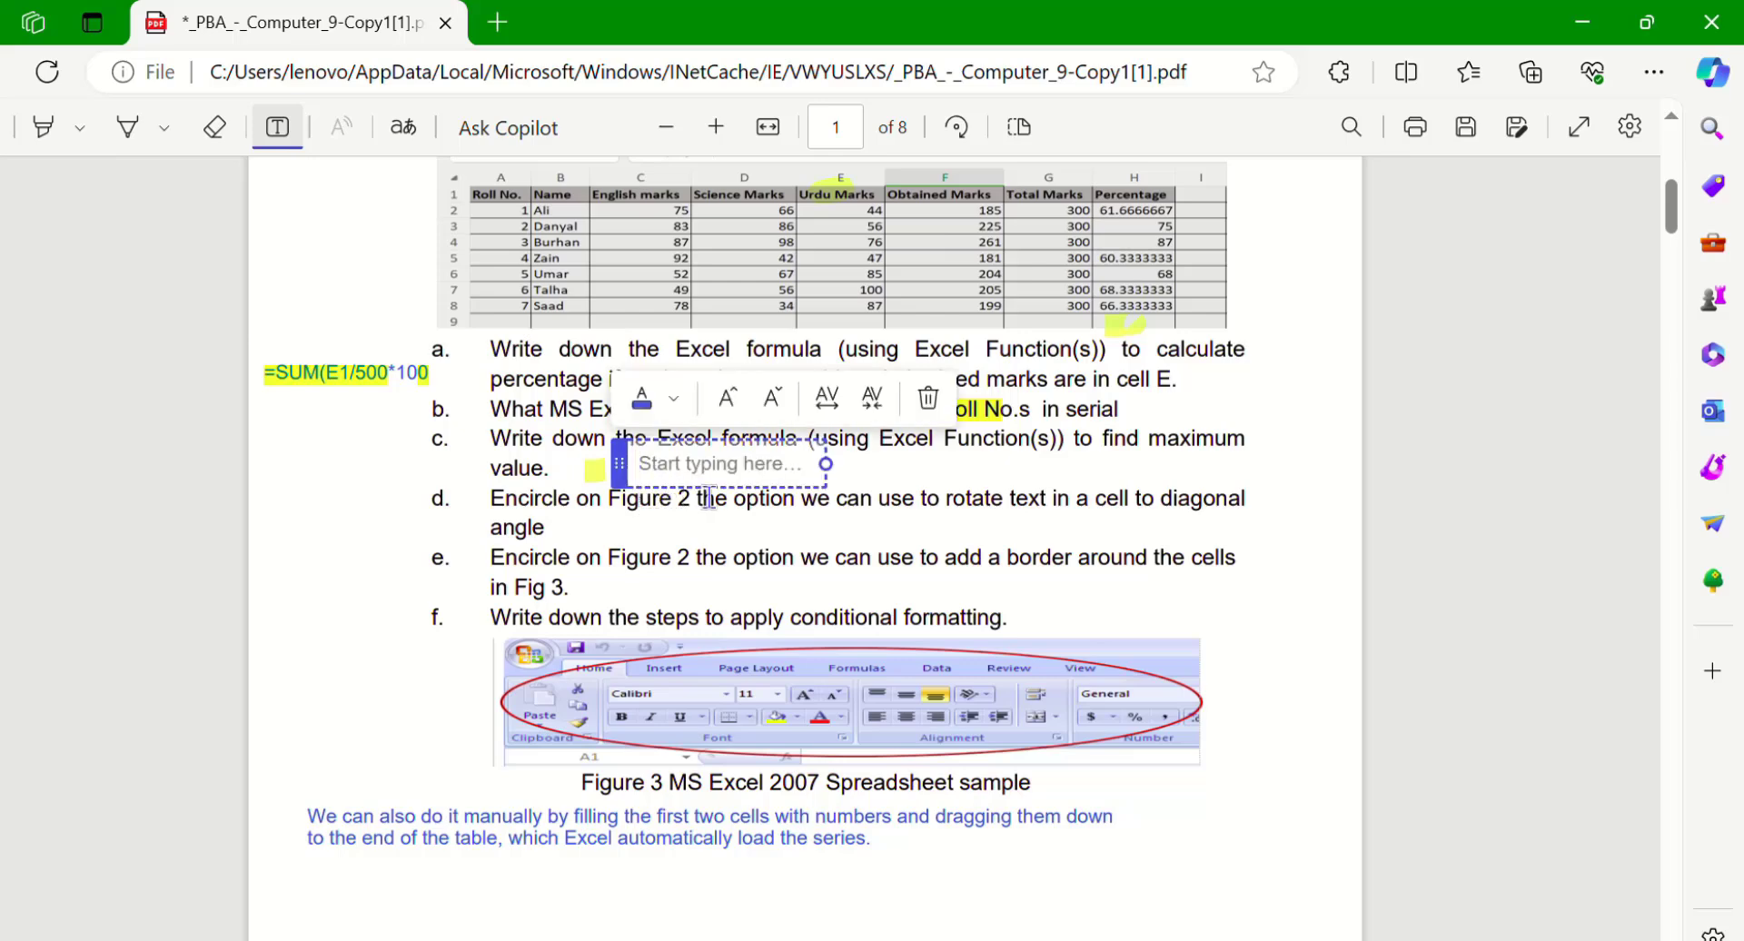
text(=m)
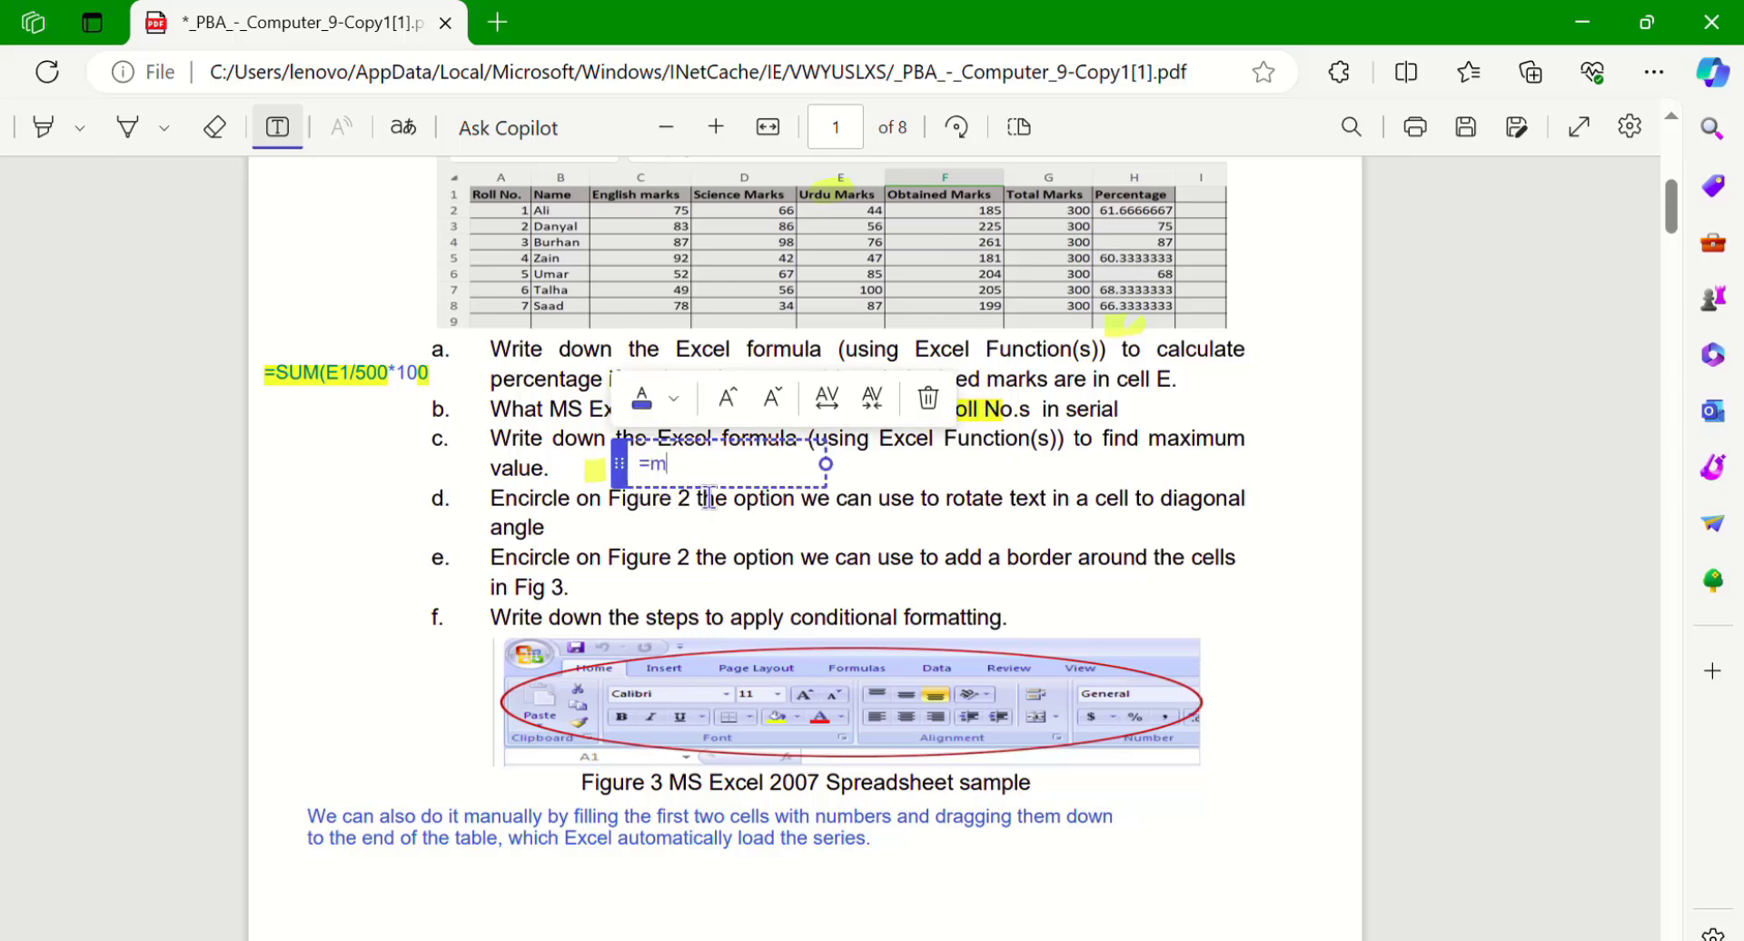
text(ax)
text(()
text(f2:f8))
click(840, 514)
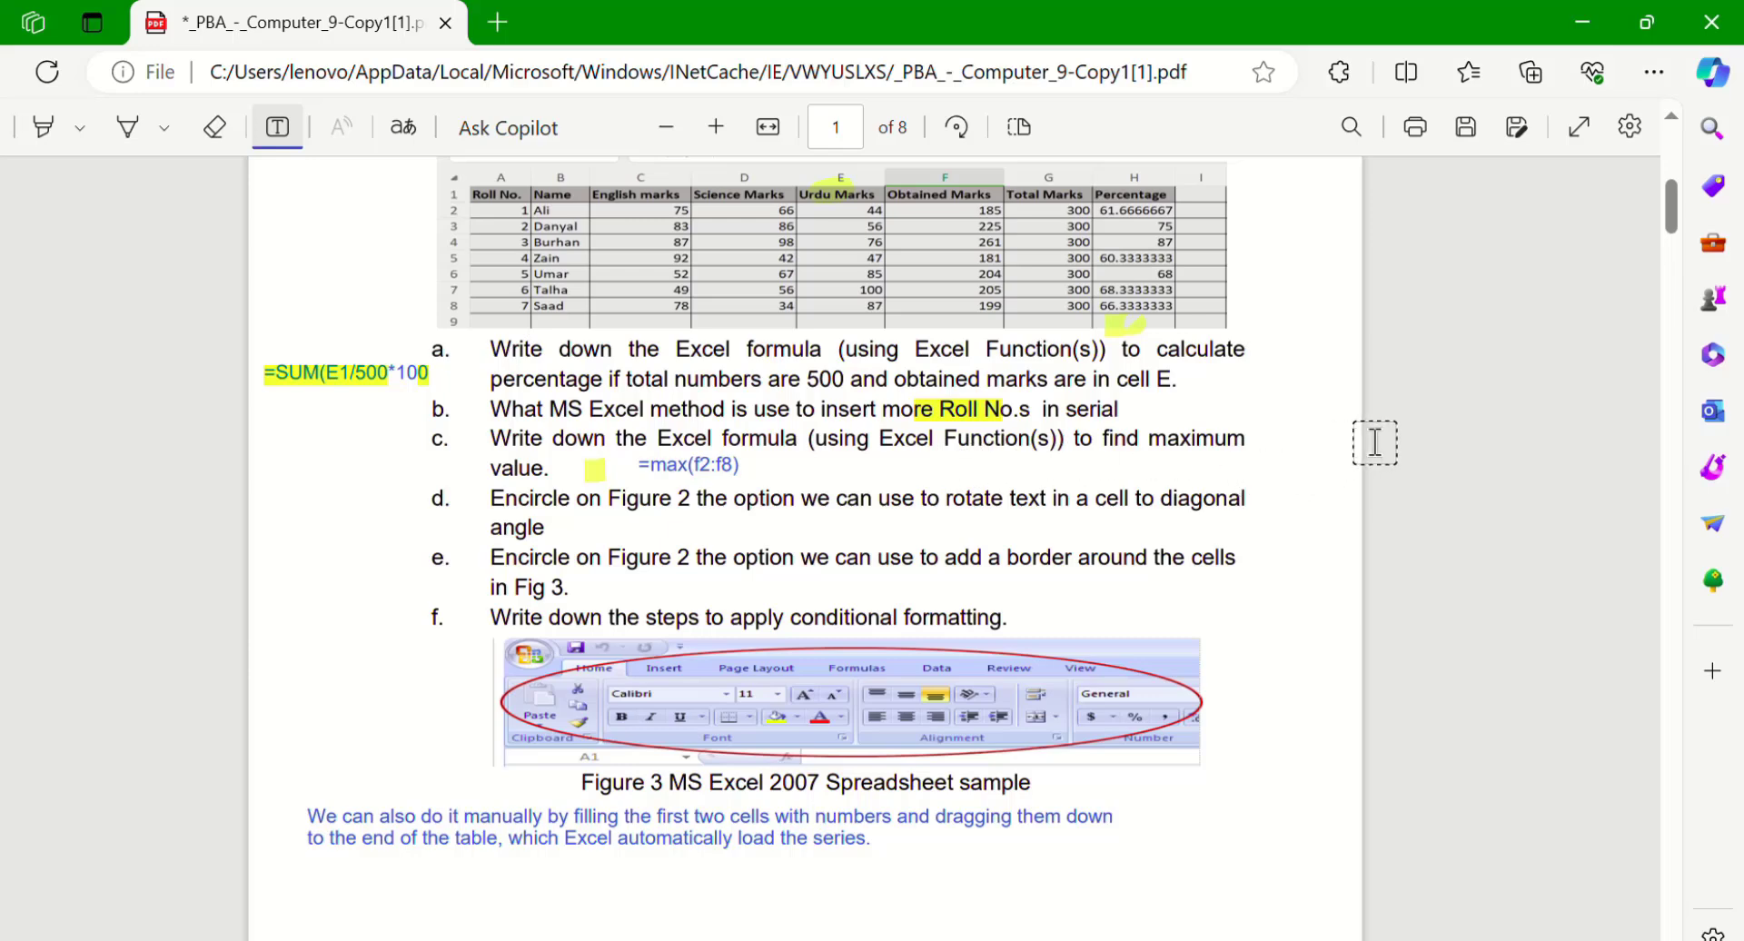
- Highlight the text orientation option and the border option in the Figure 3 Excel toolbar picture
key(alt+h)
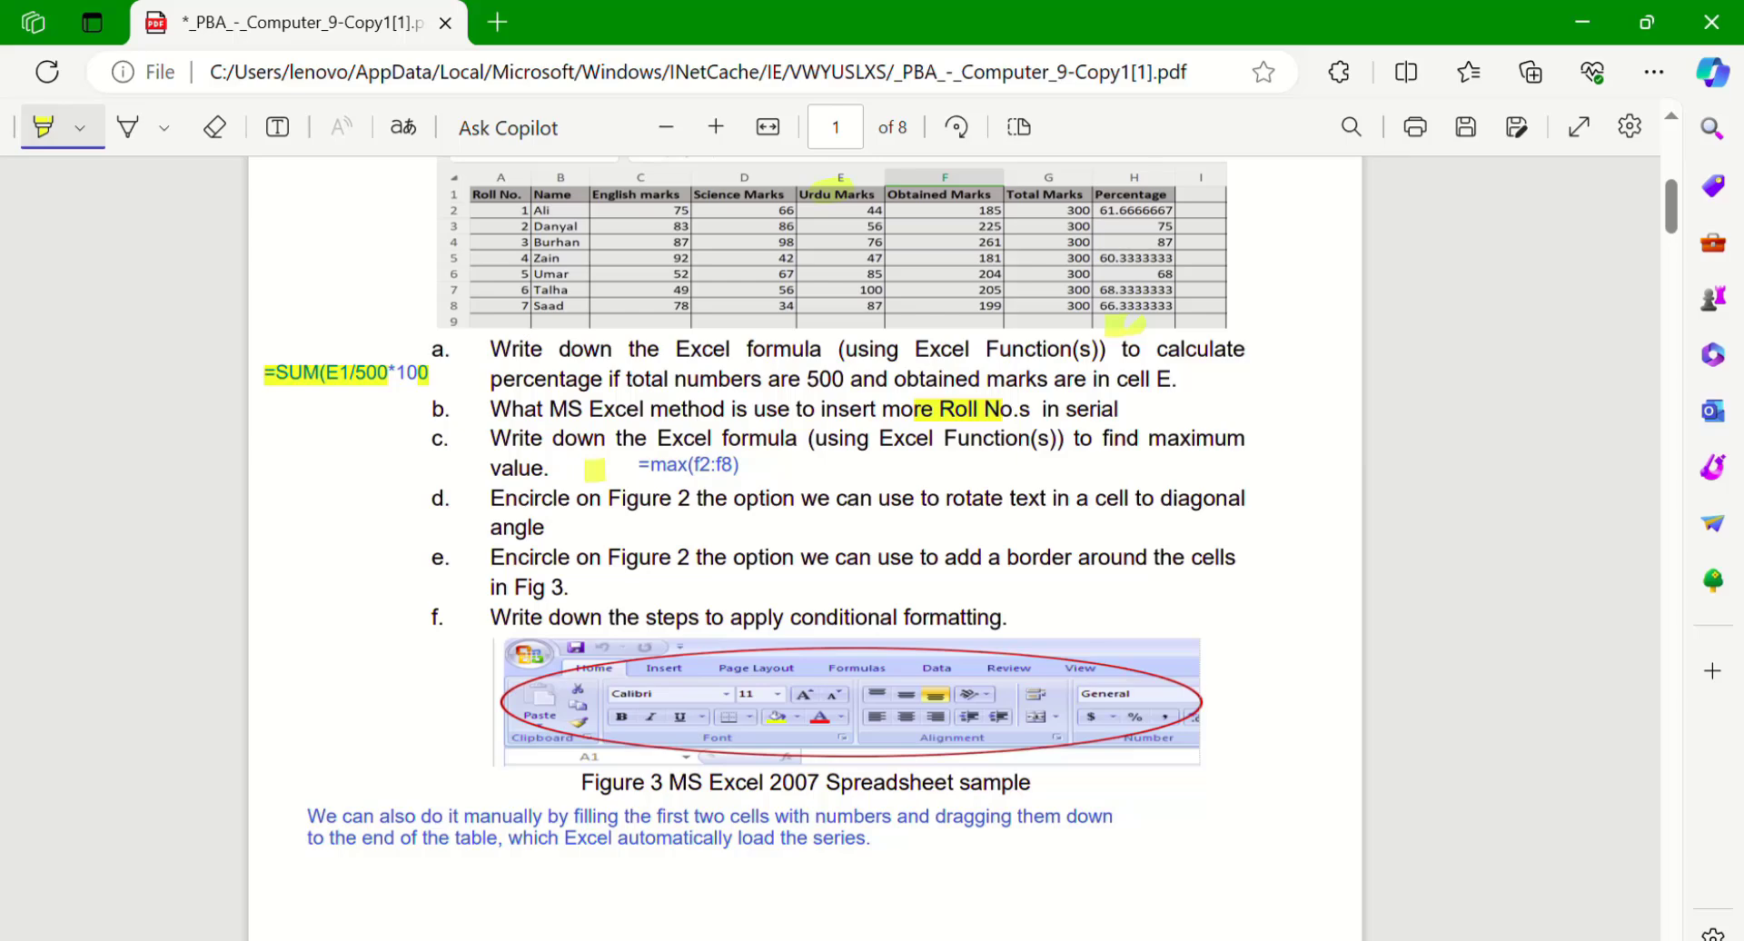
mouse_move(959, 693)
mouse_down()
mouse_move(995, 695)
mouse_move(979, 693)
mouse_up()
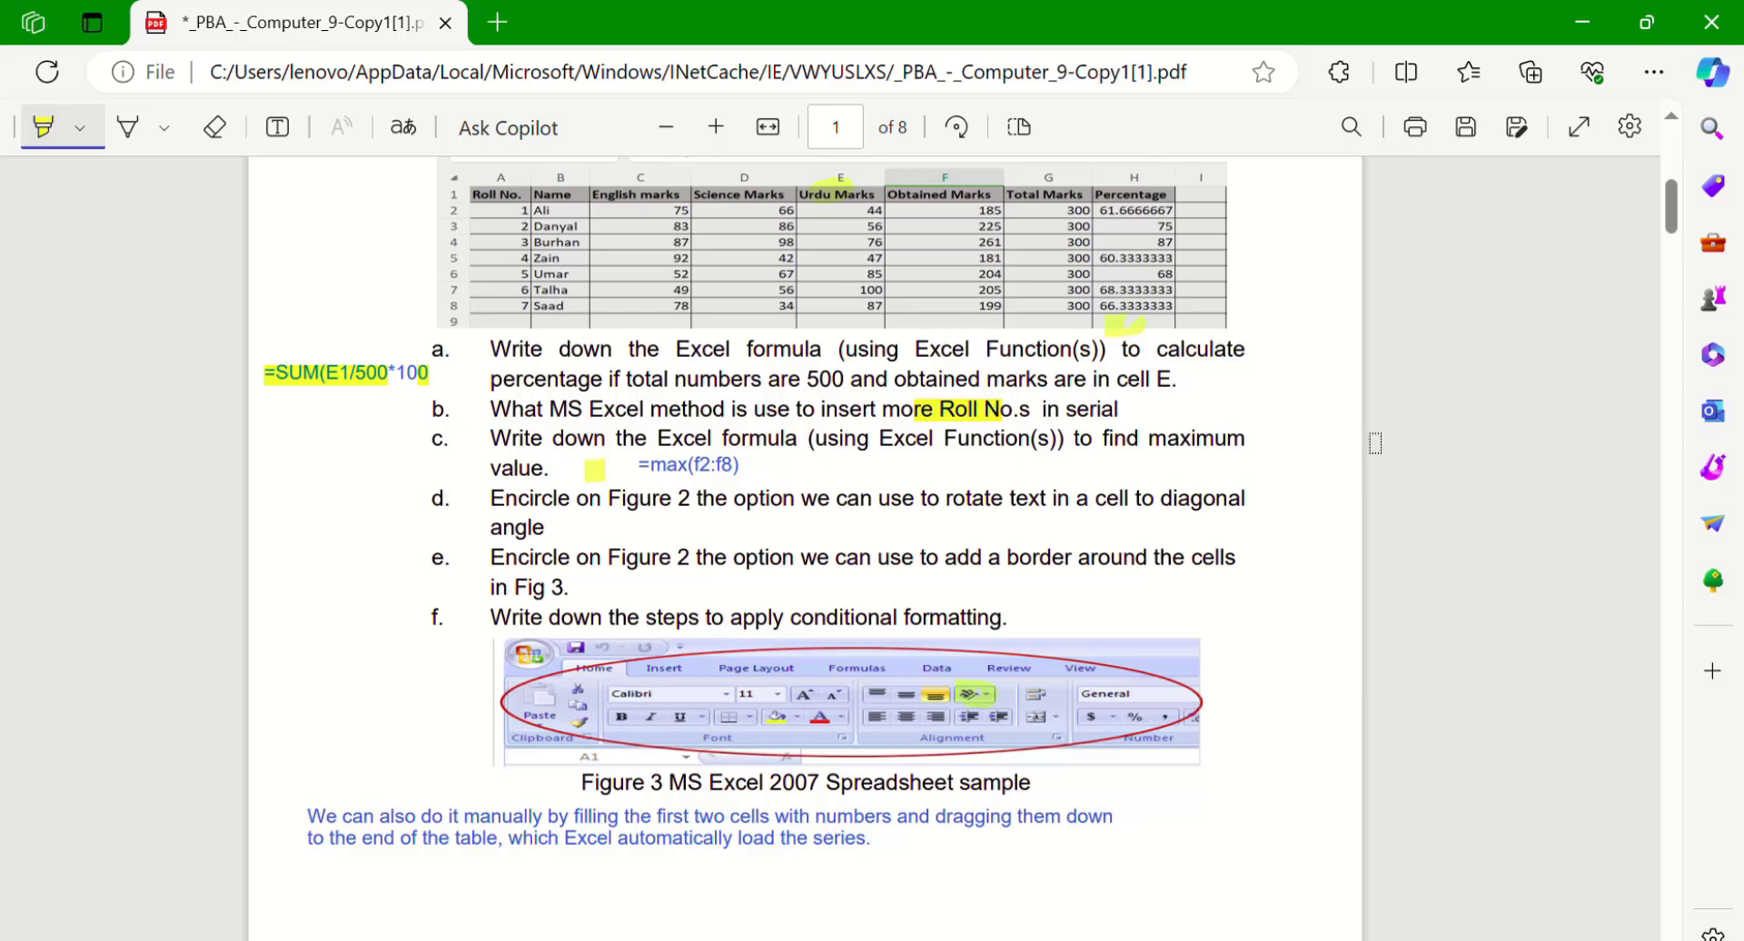
drag(725, 717, 748, 717)
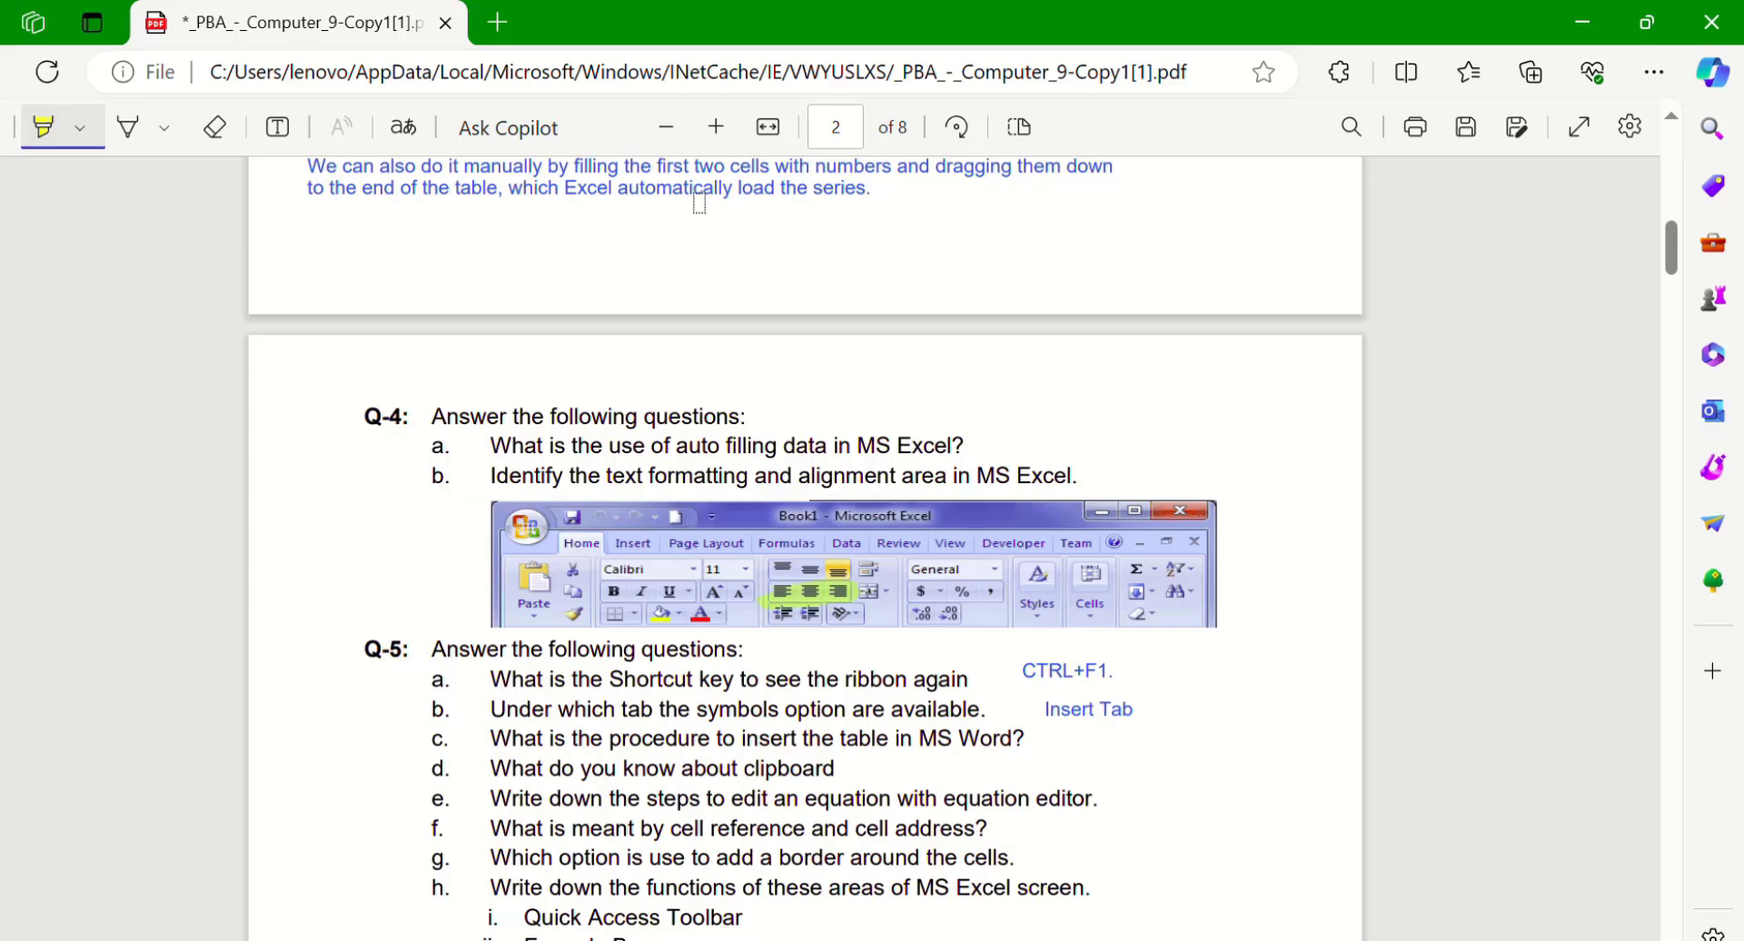
- Encircle the alignment area and the font formatting area in the Q-4 Excel ribbon picture with the highlighter
mouse_move(825, 554)
mouse_down()
mouse_move(766, 579)
mouse_move(824, 627)
mouse_move(857, 582)
mouse_up()
mouse_move(722, 546)
mouse_down()
mouse_move(590, 571)
mouse_move(670, 630)
mouse_move(740, 572)
mouse_move(727, 552)
mouse_up()
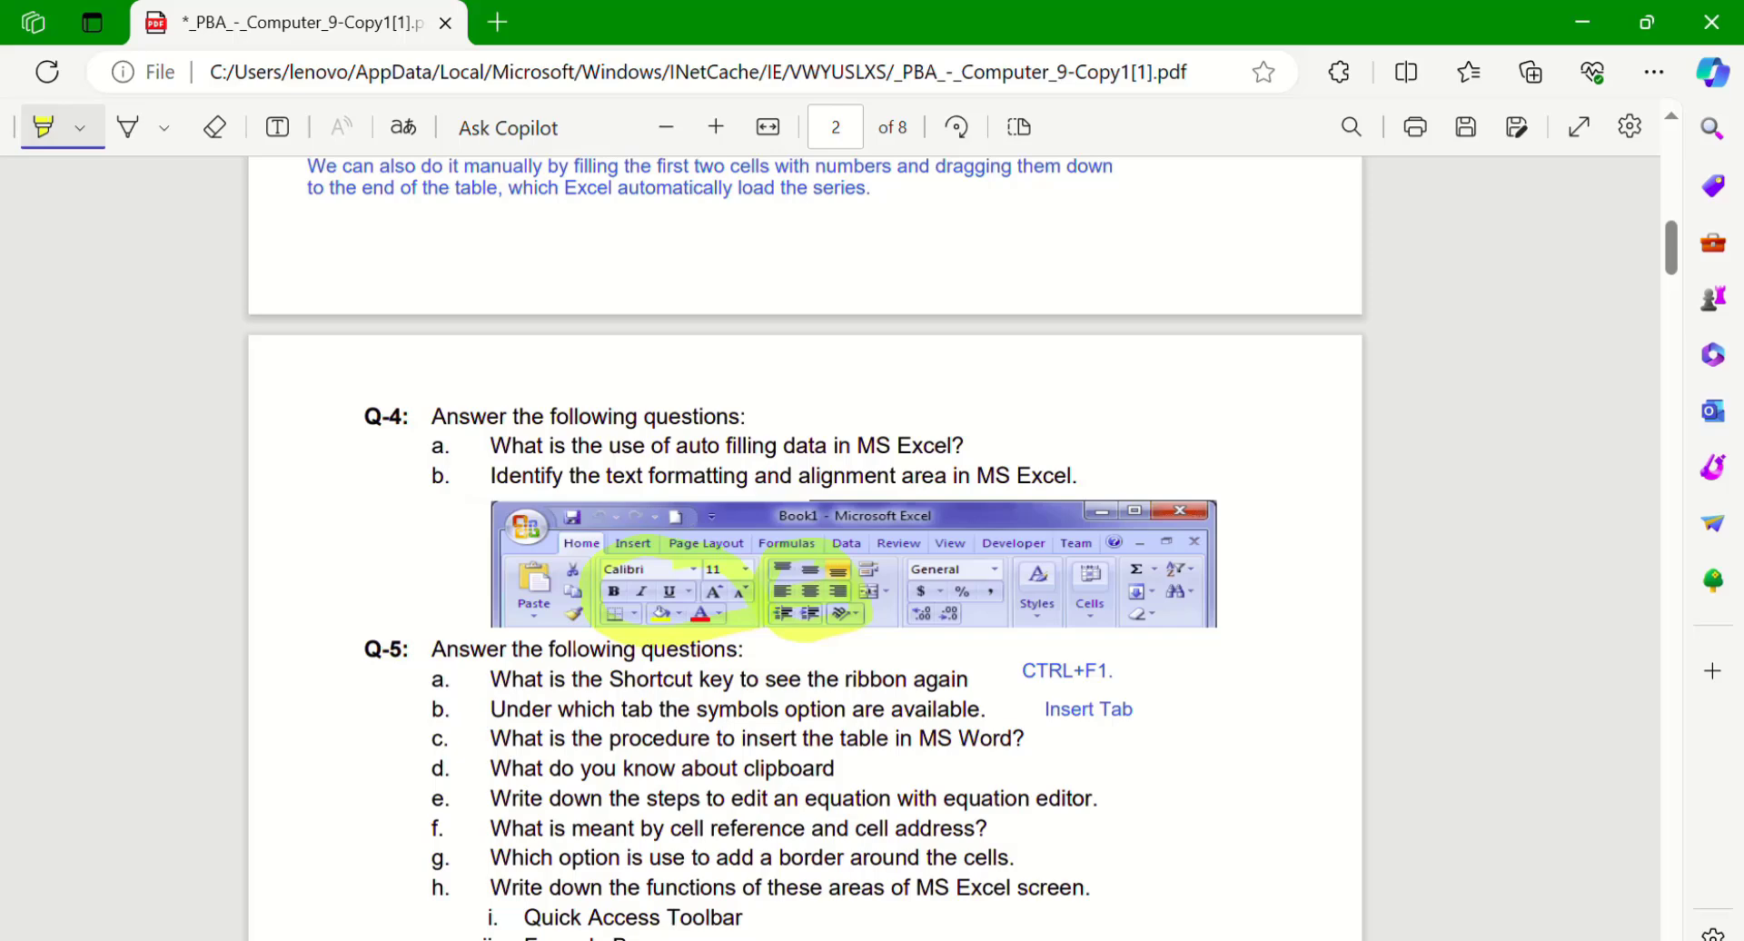
- Highlight "clipboard" in Q-5d and "cell reference" in Q-5f
scroll(712, 634, down, 2)
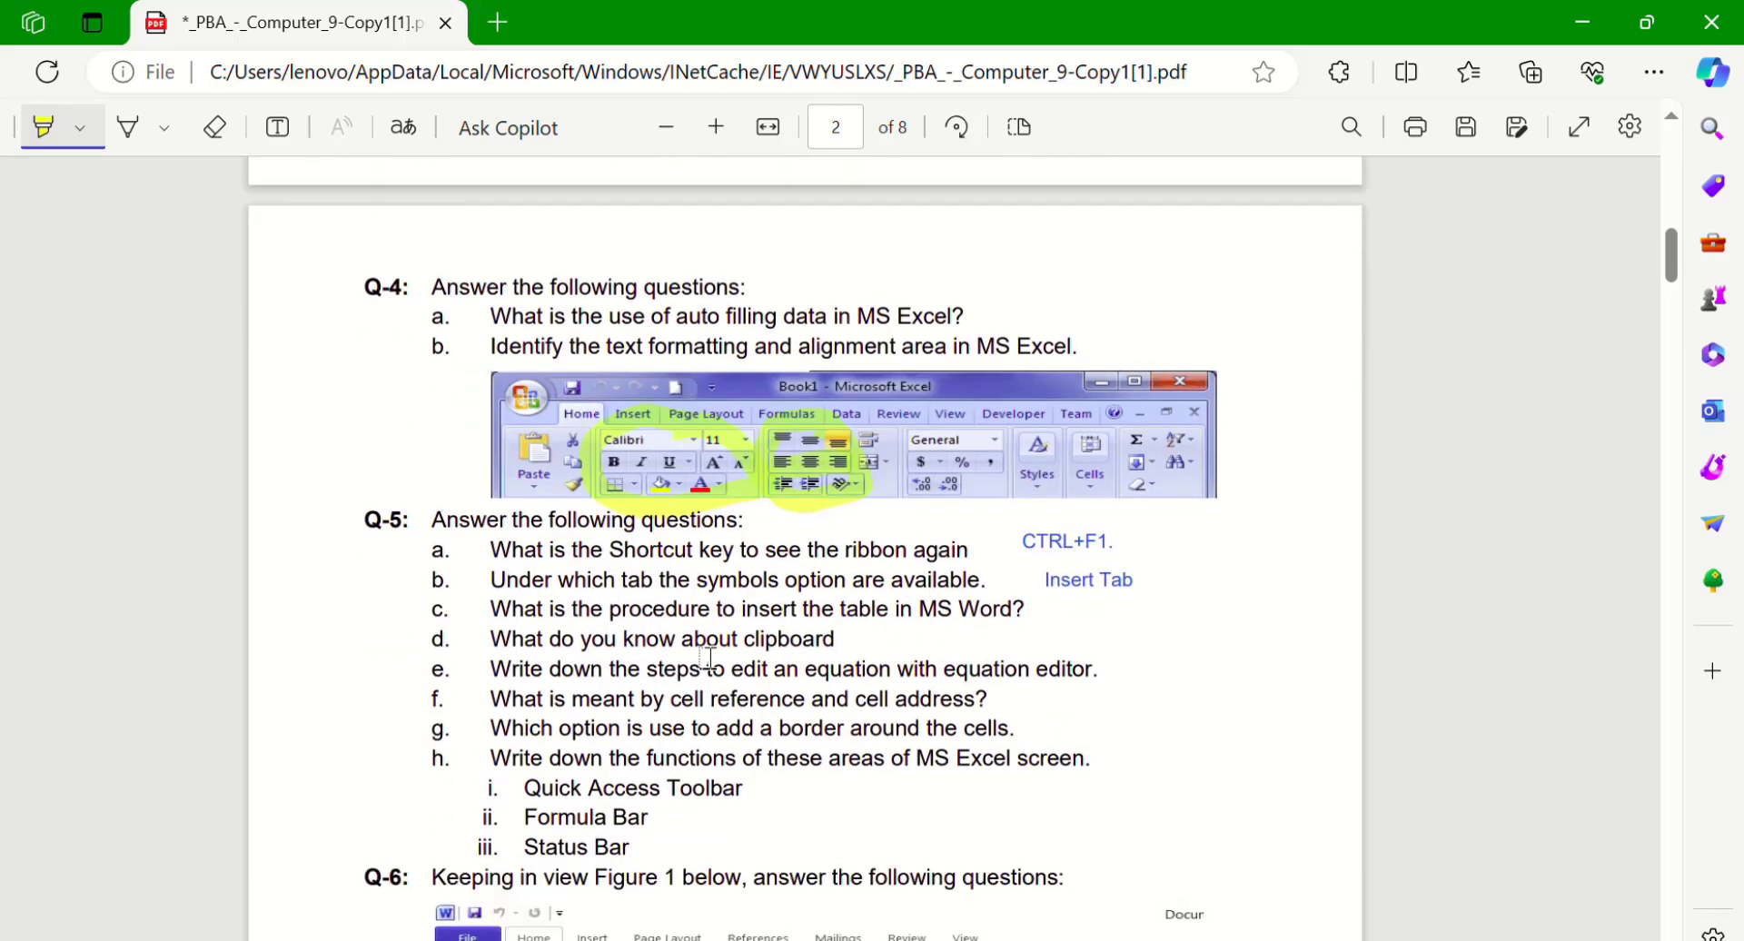
scroll(710, 658, down, 2)
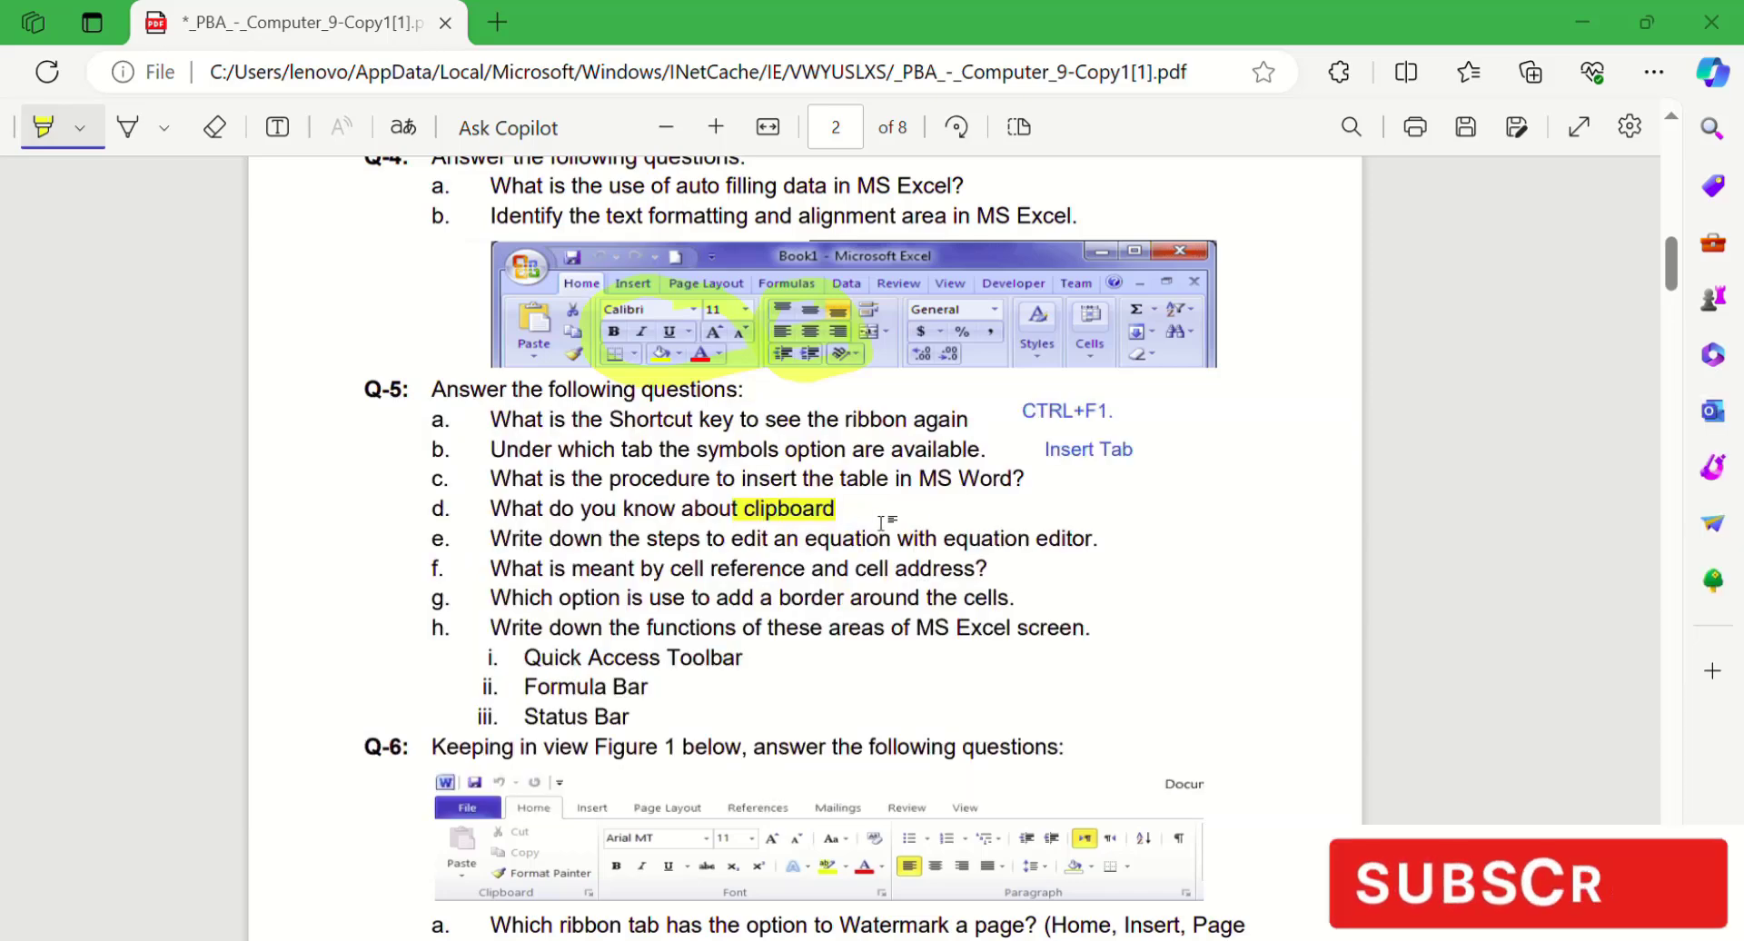
click(796, 919)
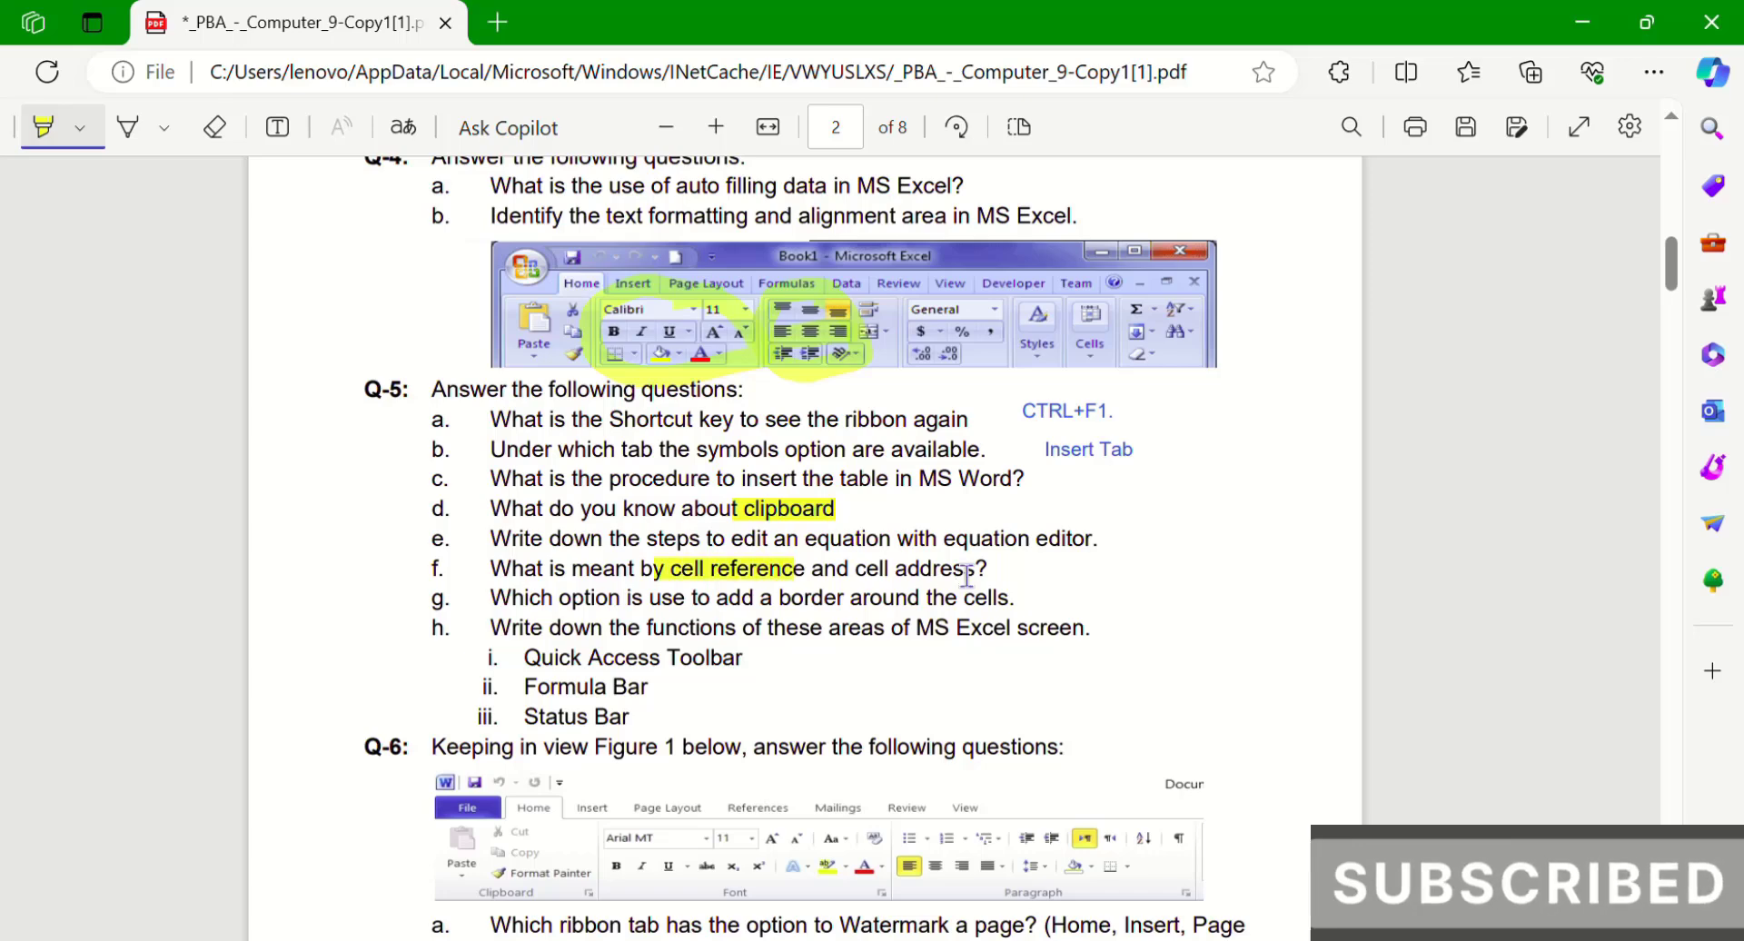
drag(965, 574, 976, 570)
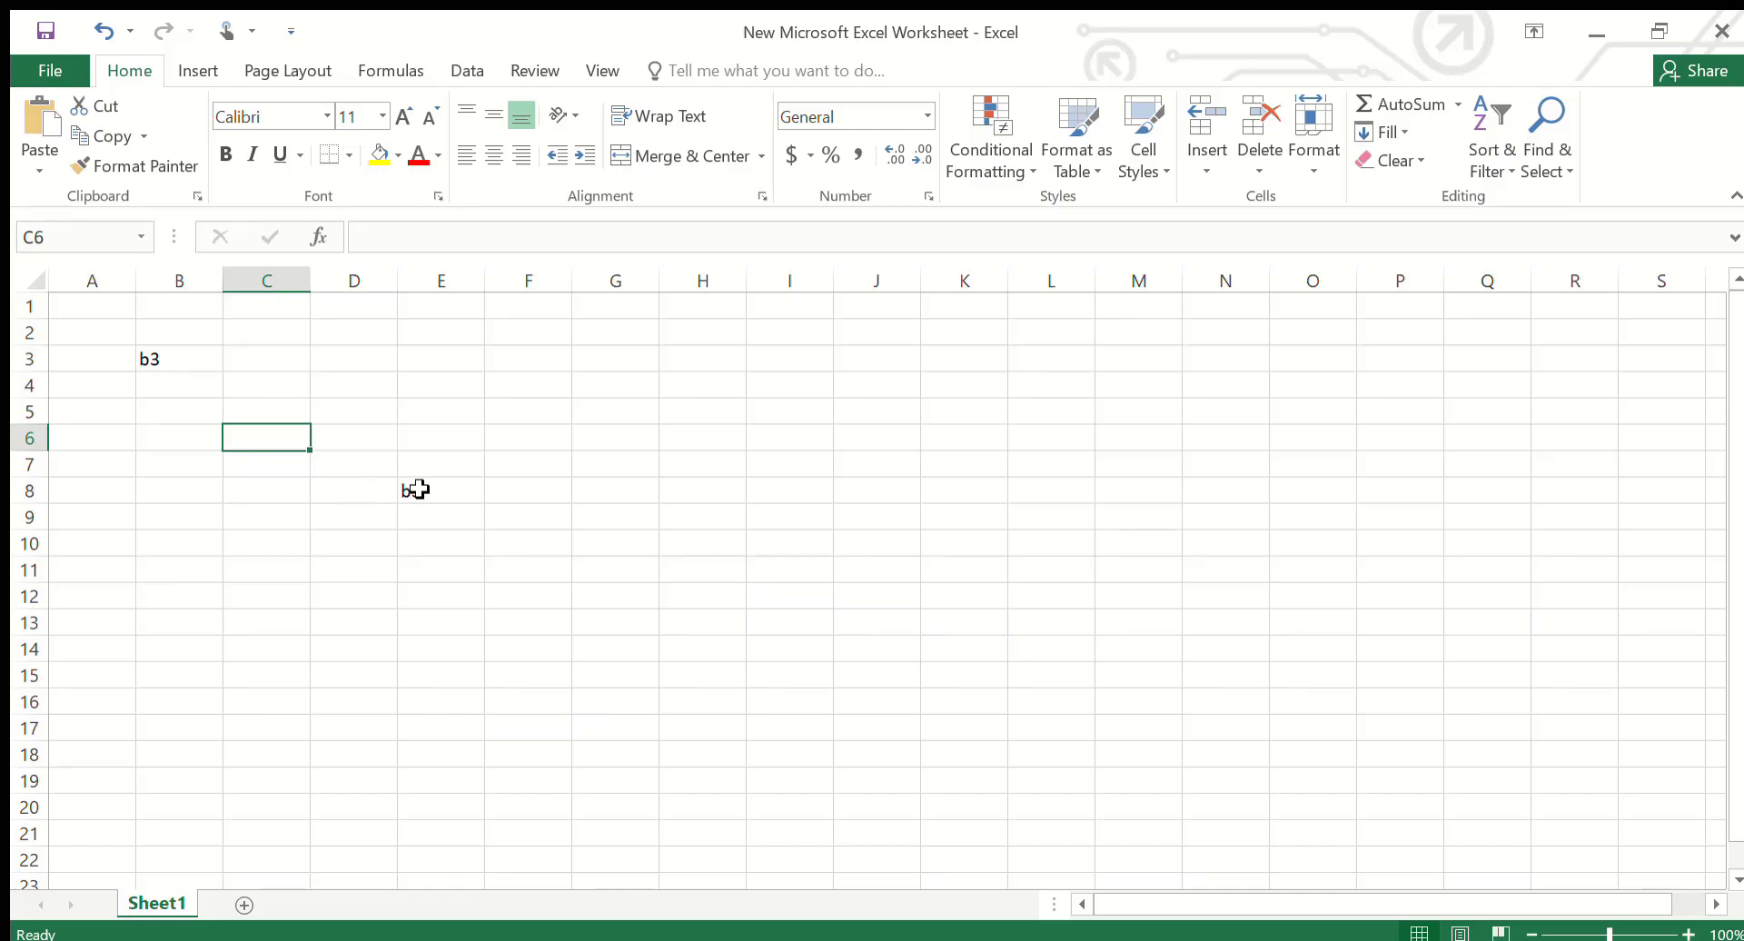
- Select cells E8 and B3 in the Excel worksheet to examine their cell addresses and contents
click(437, 495)
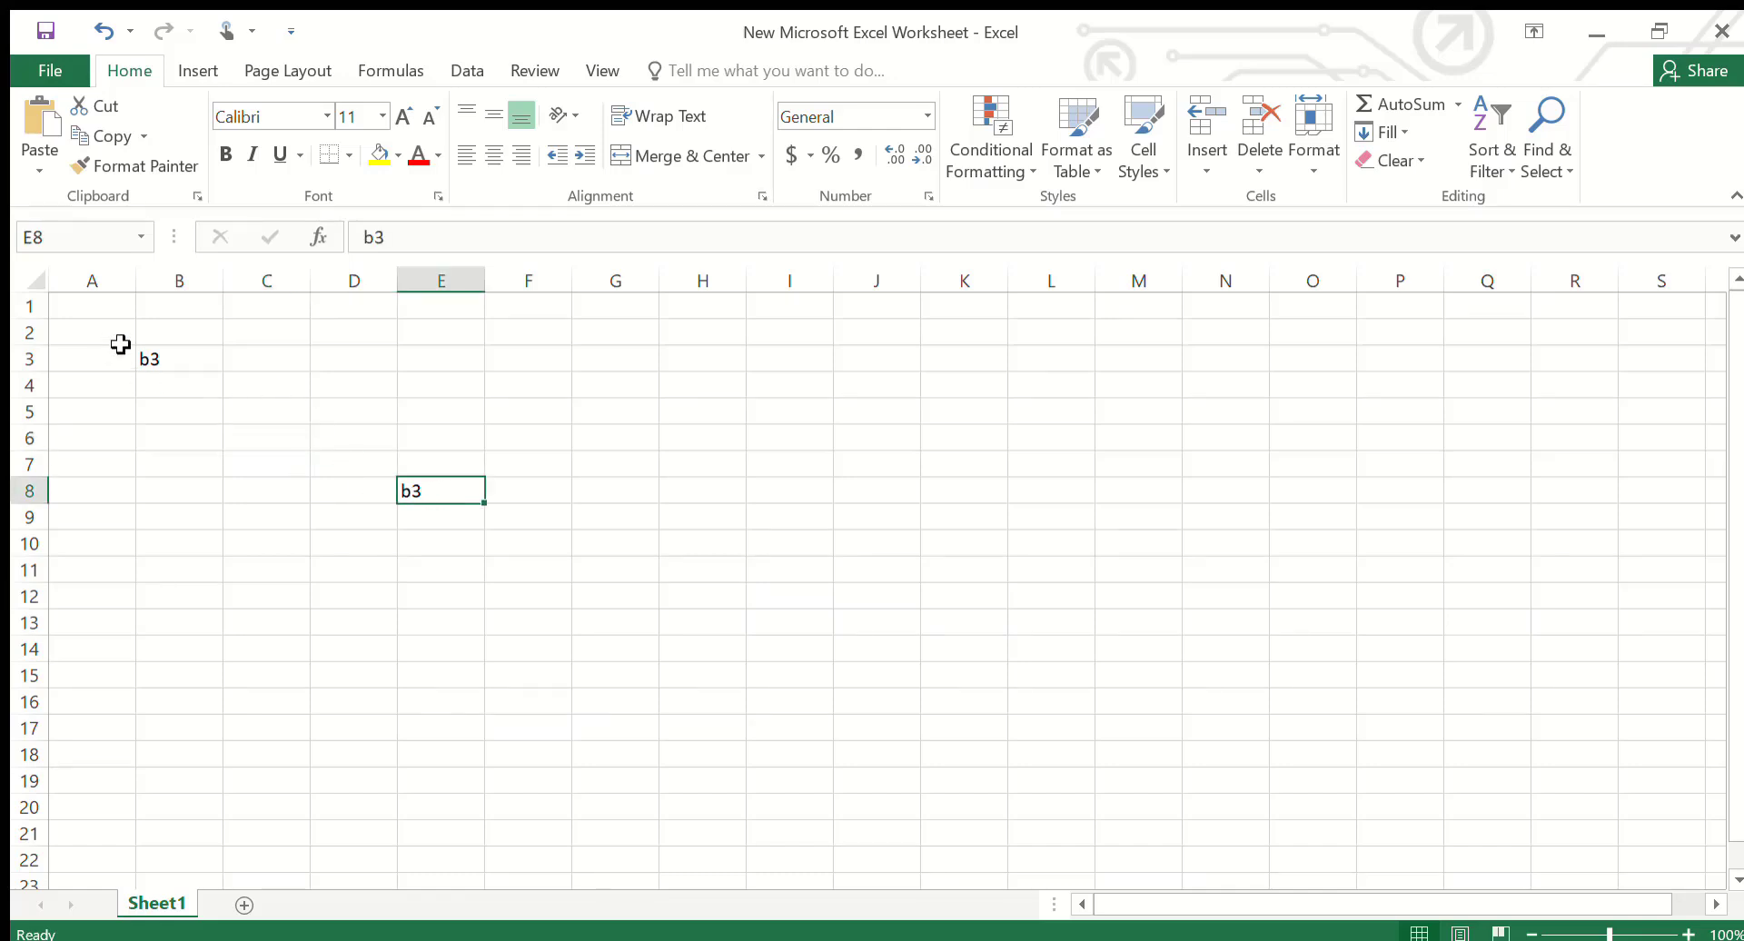
click(171, 363)
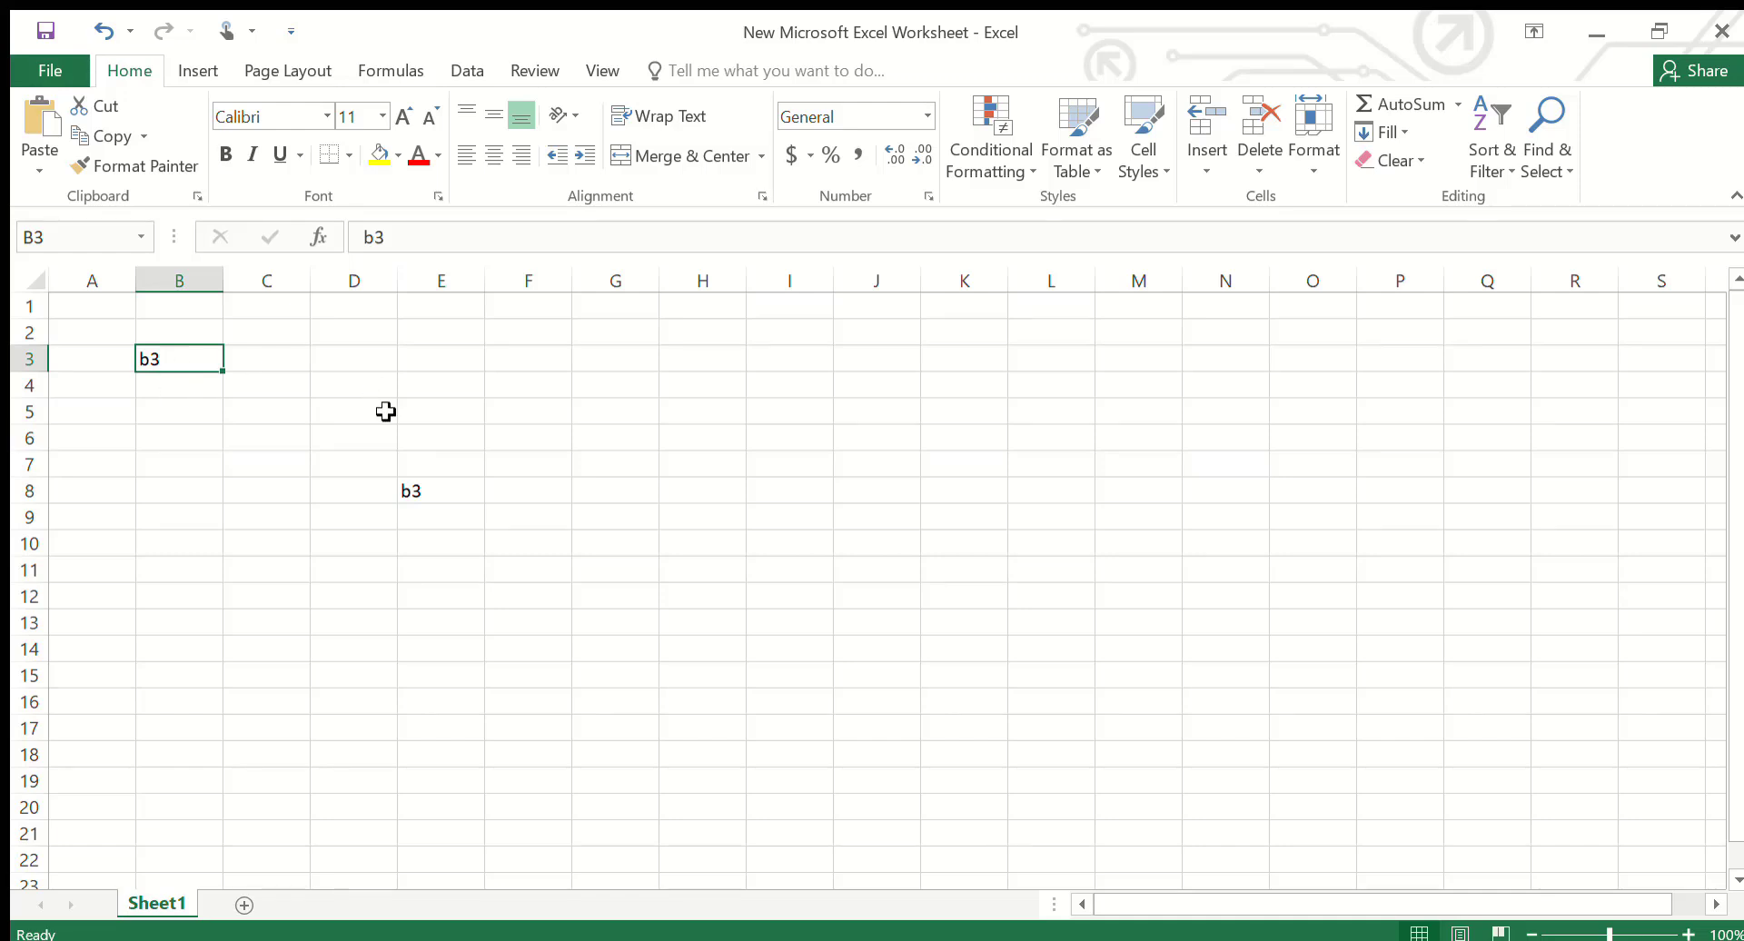
click(423, 491)
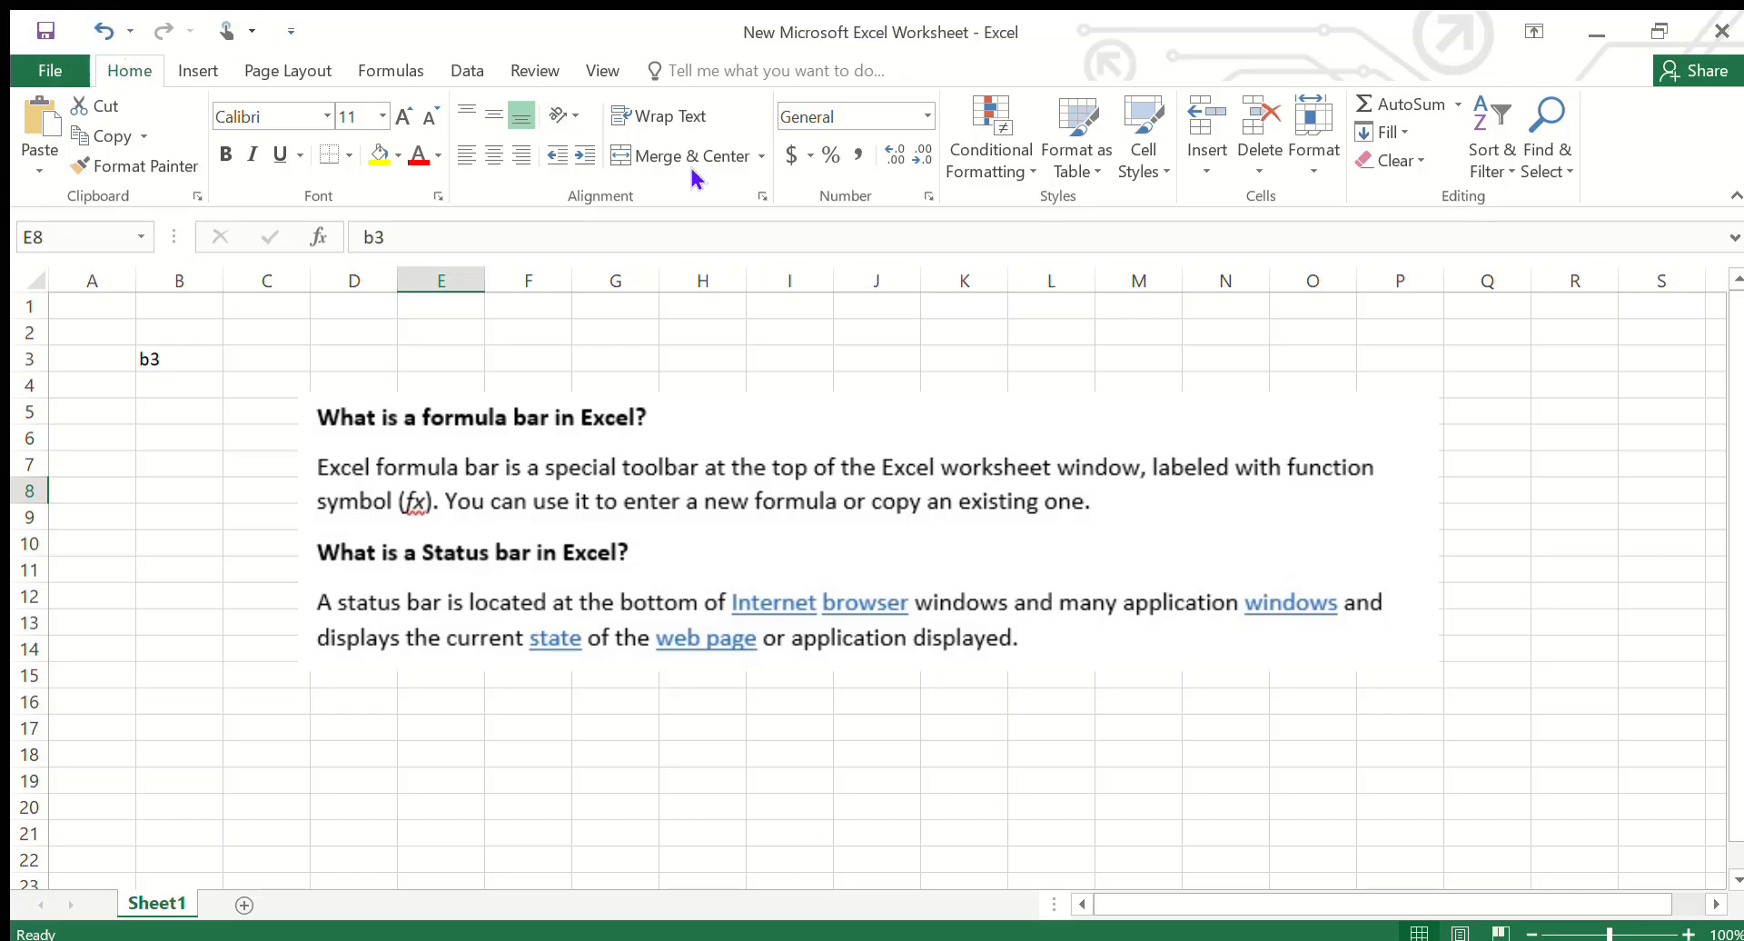
- Examine the formula bar and status bar while opening cell E8 for editing and selecting empty cells
click(521, 252)
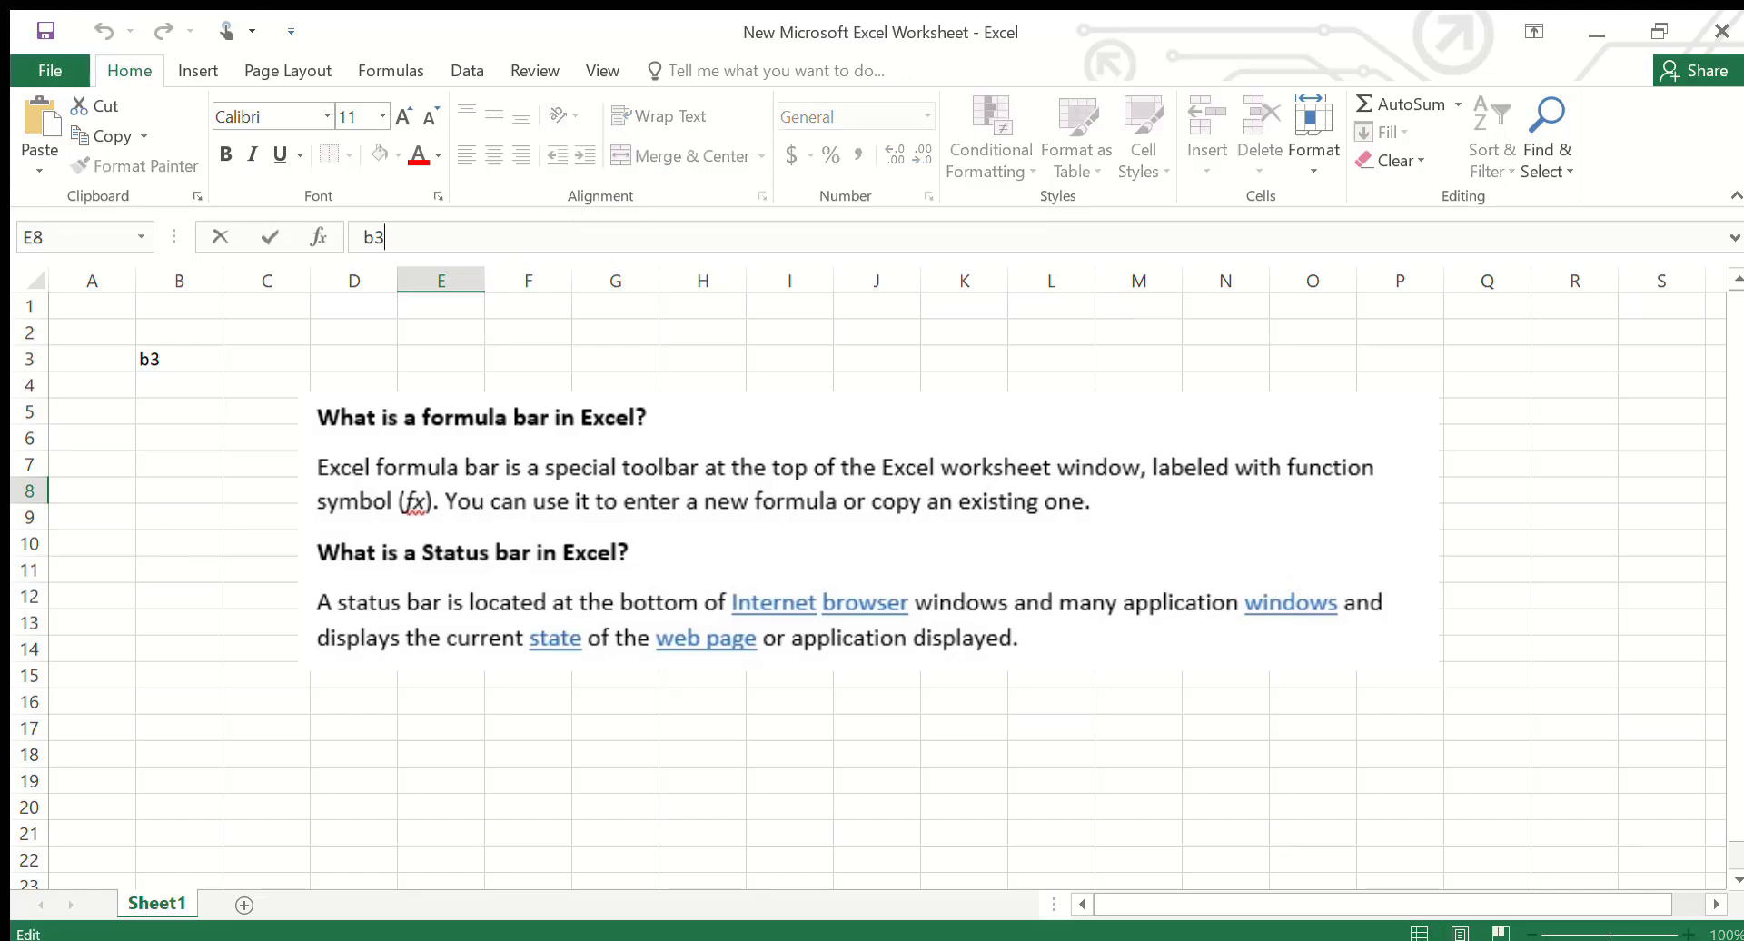
click(815, 938)
click(365, 676)
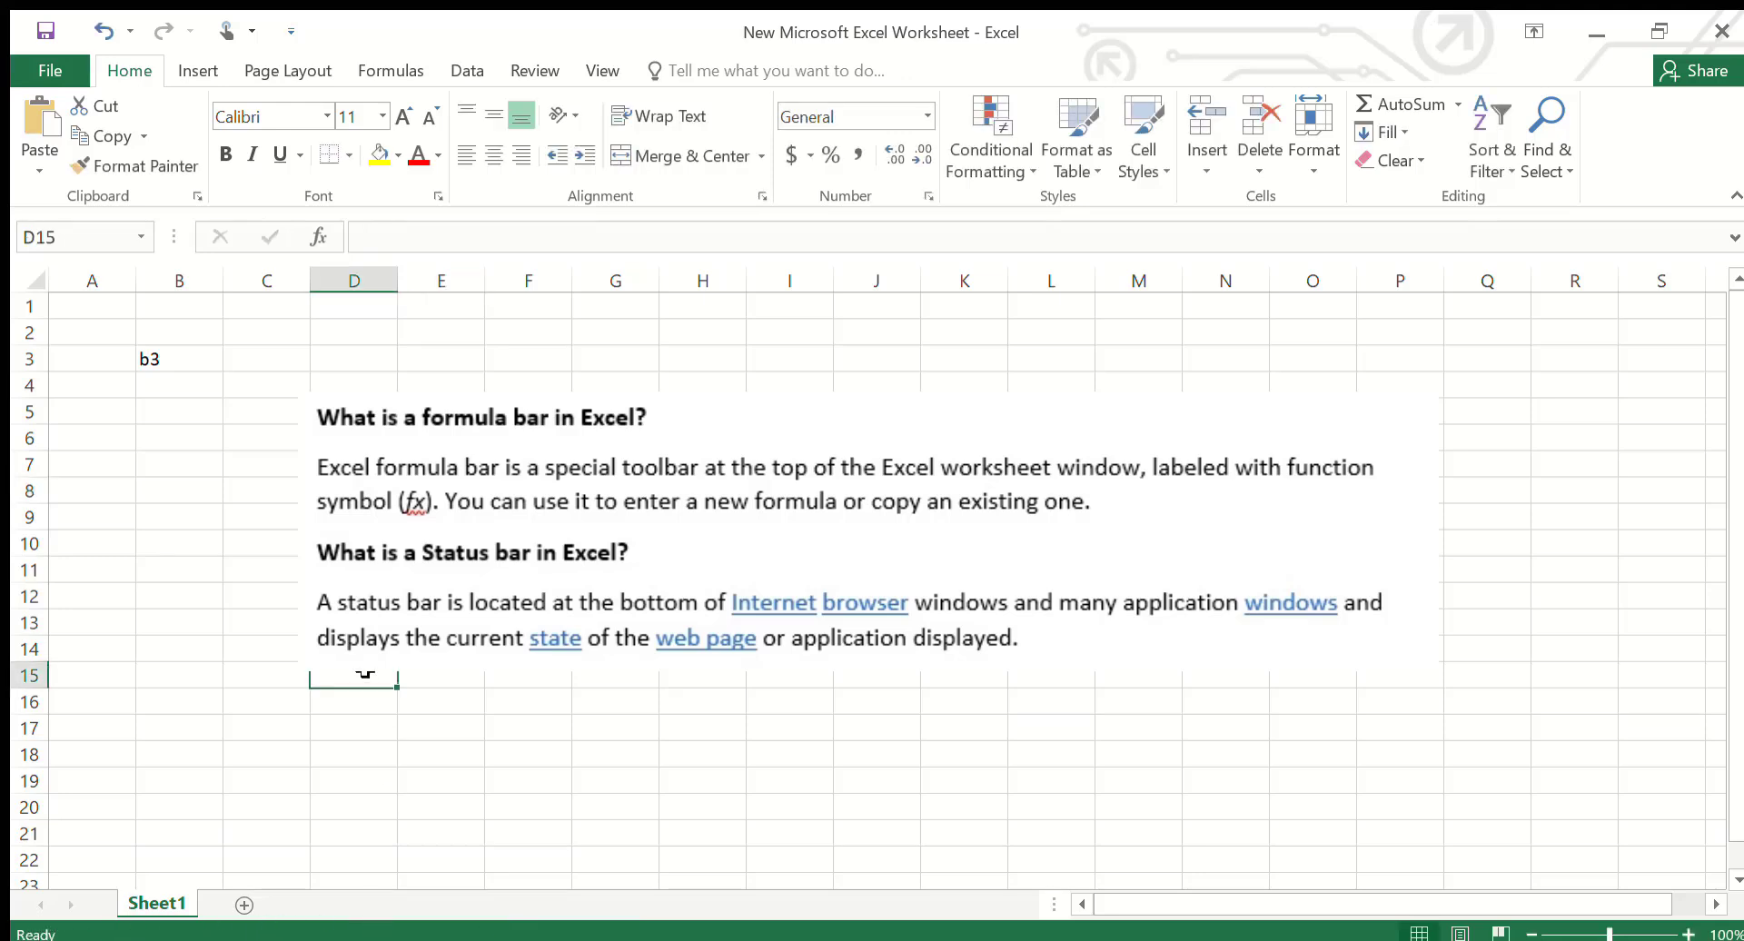
click(616, 597)
click(441, 490)
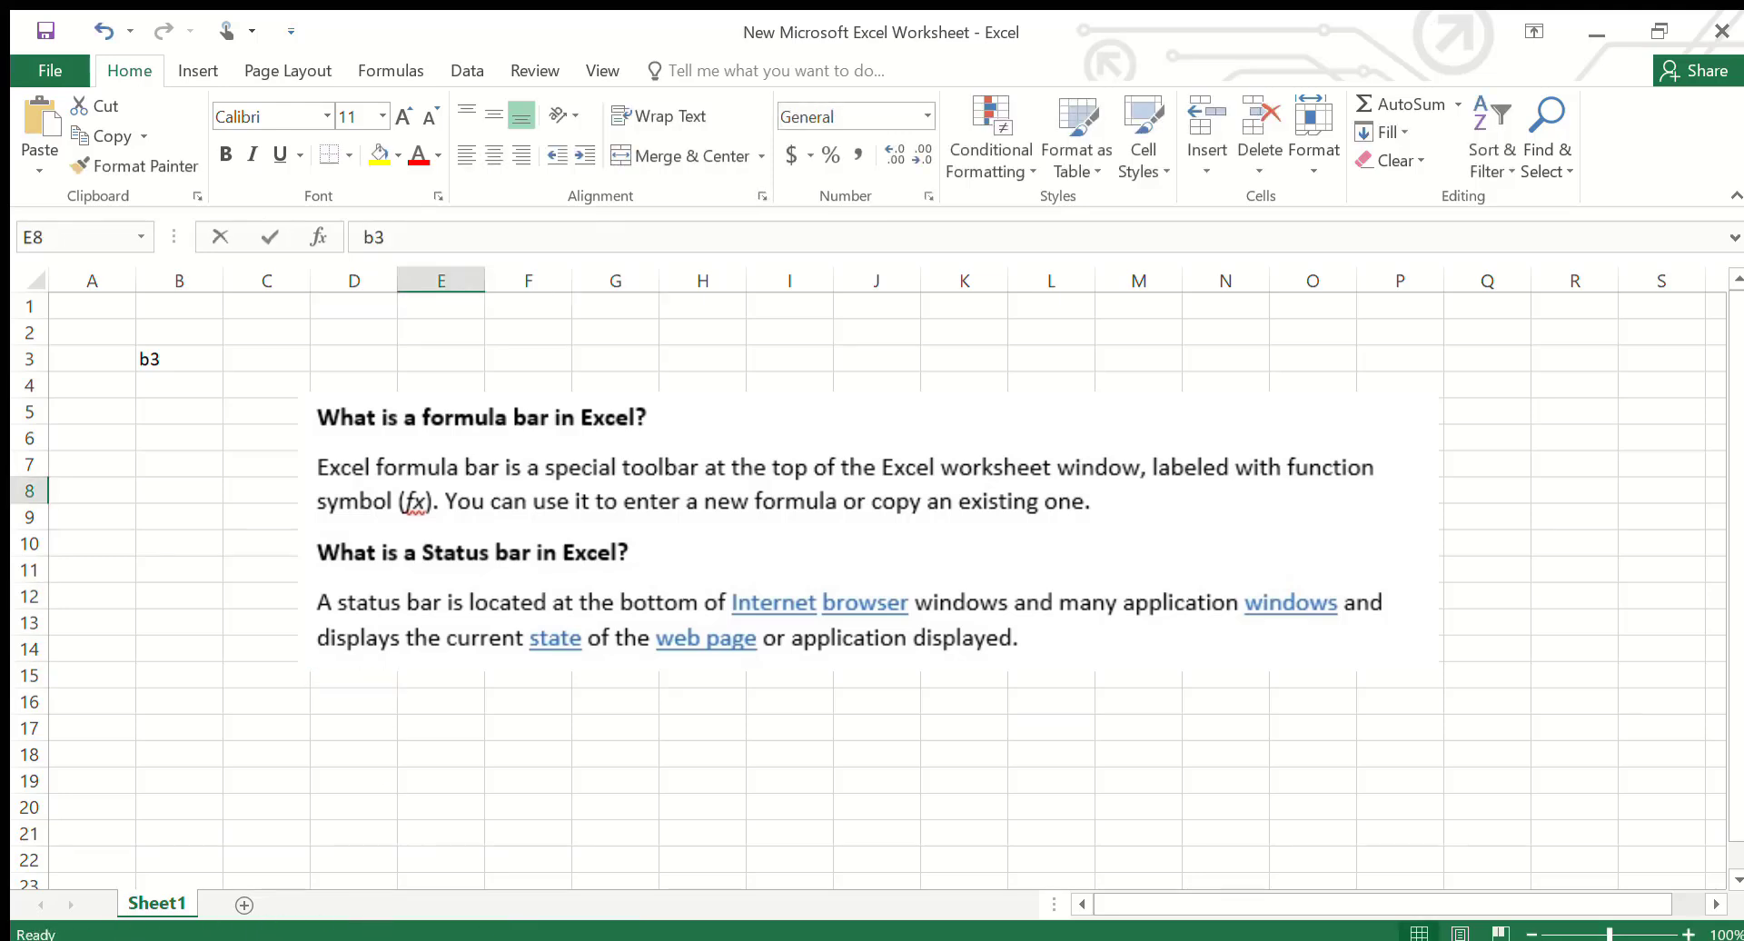
key(F2)
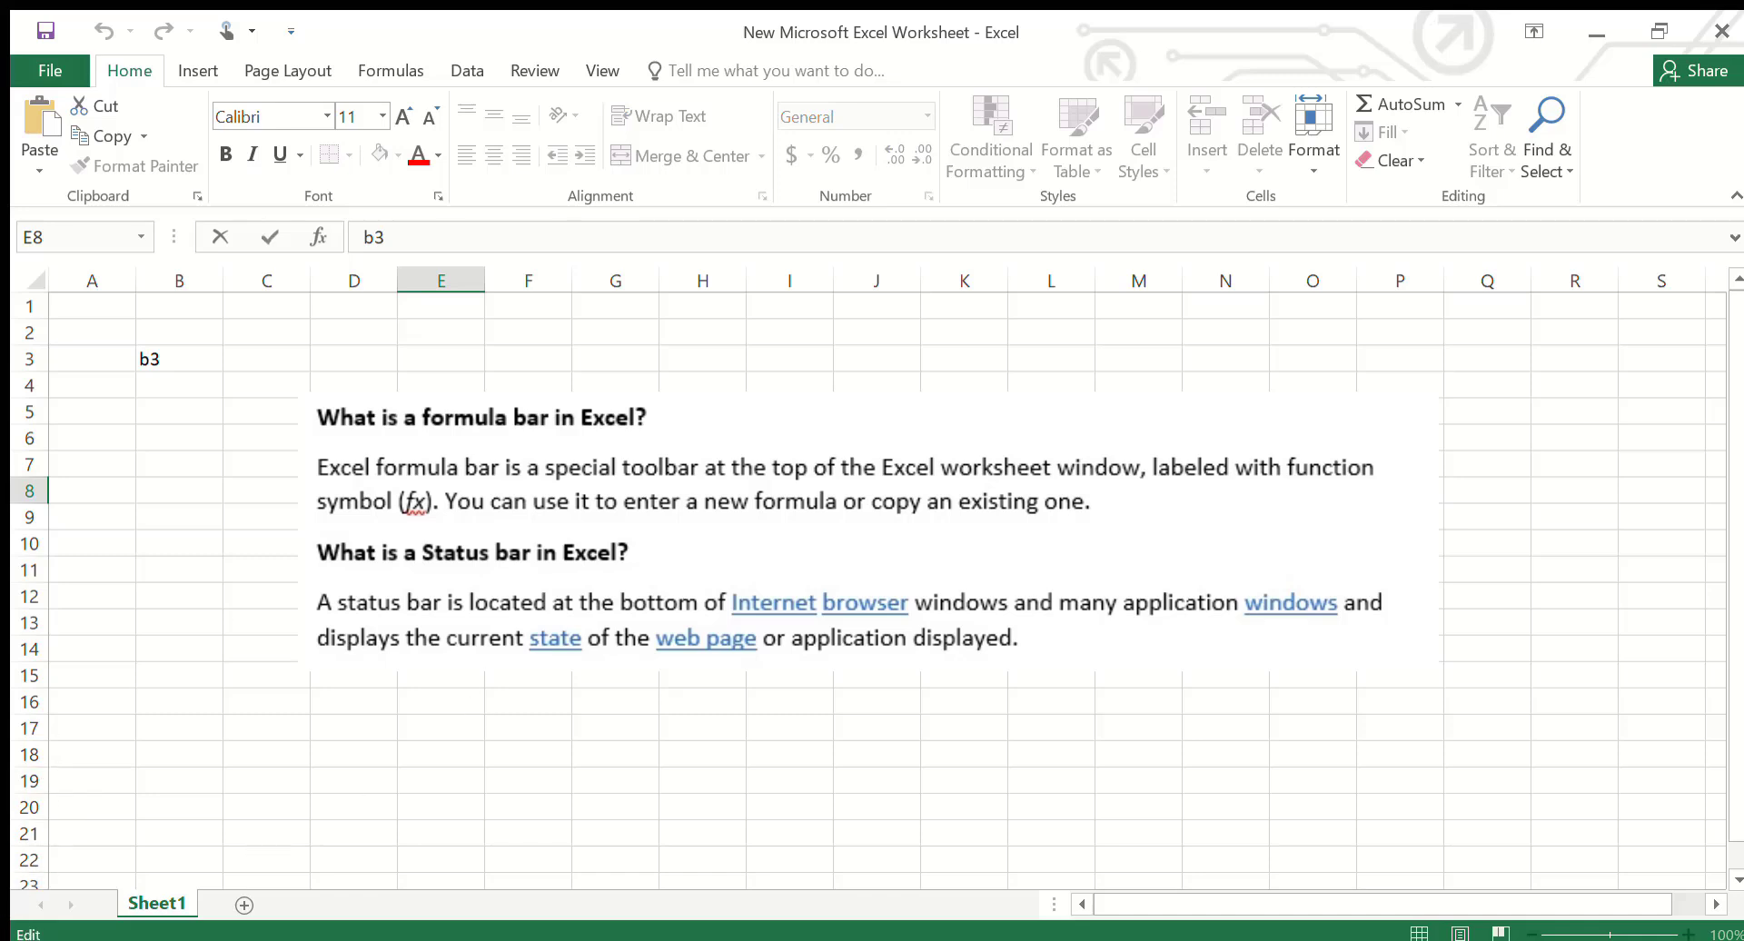
click(616, 597)
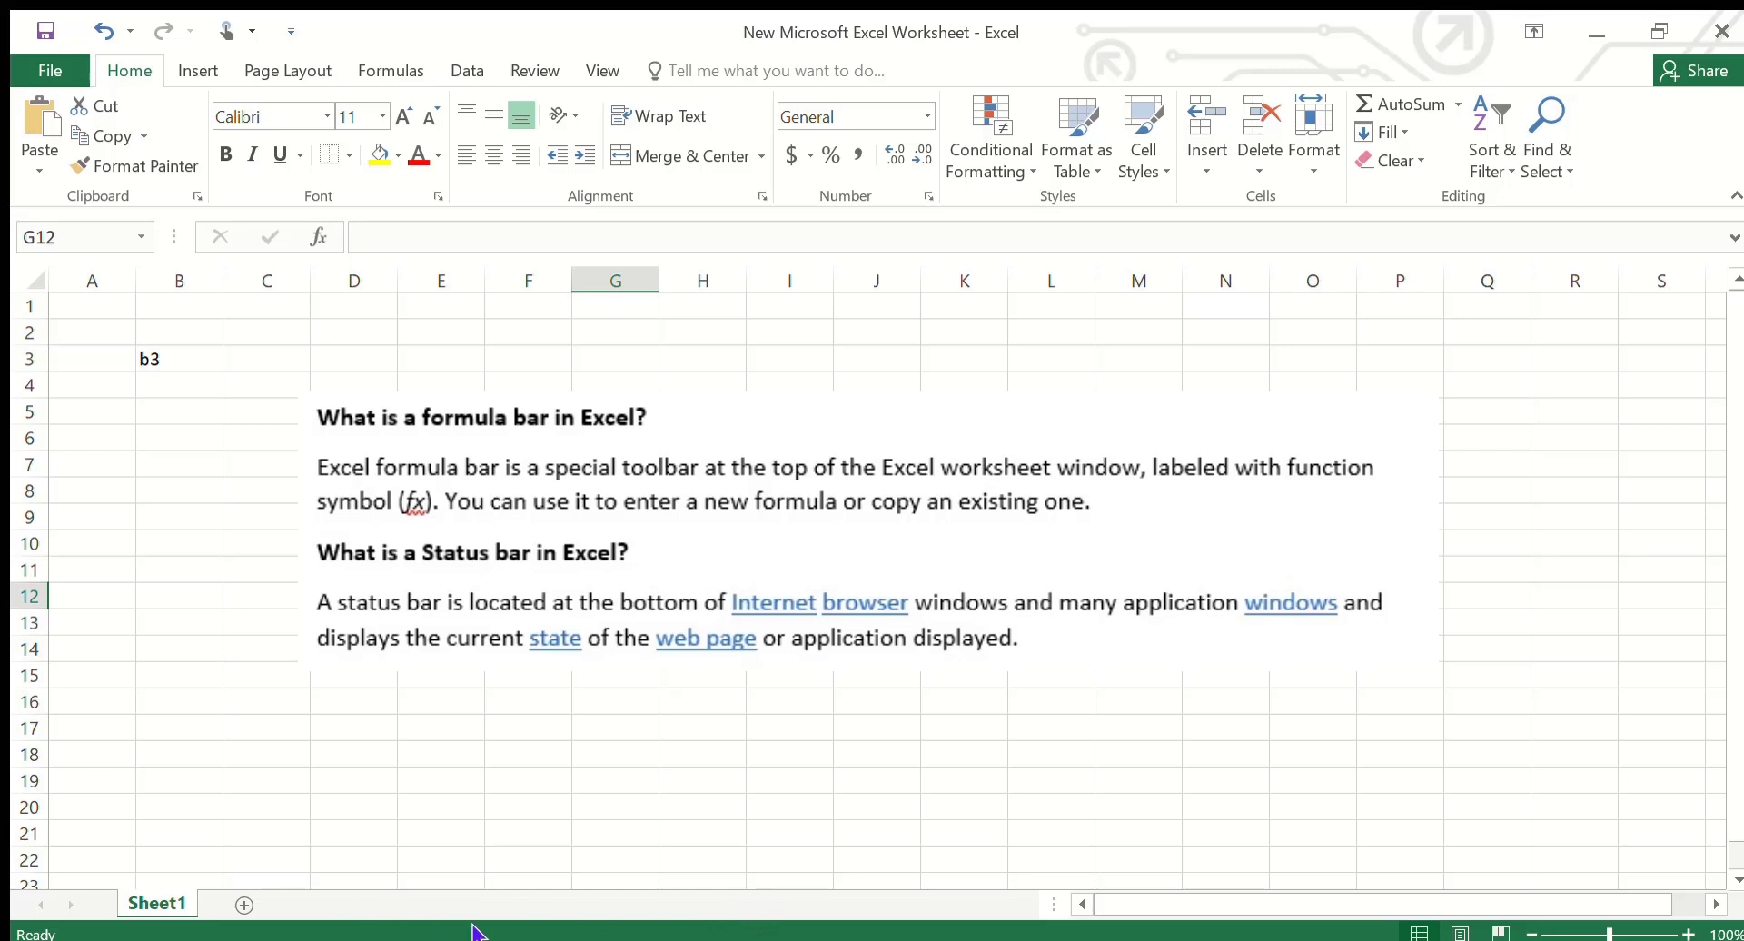
click(797, 940)
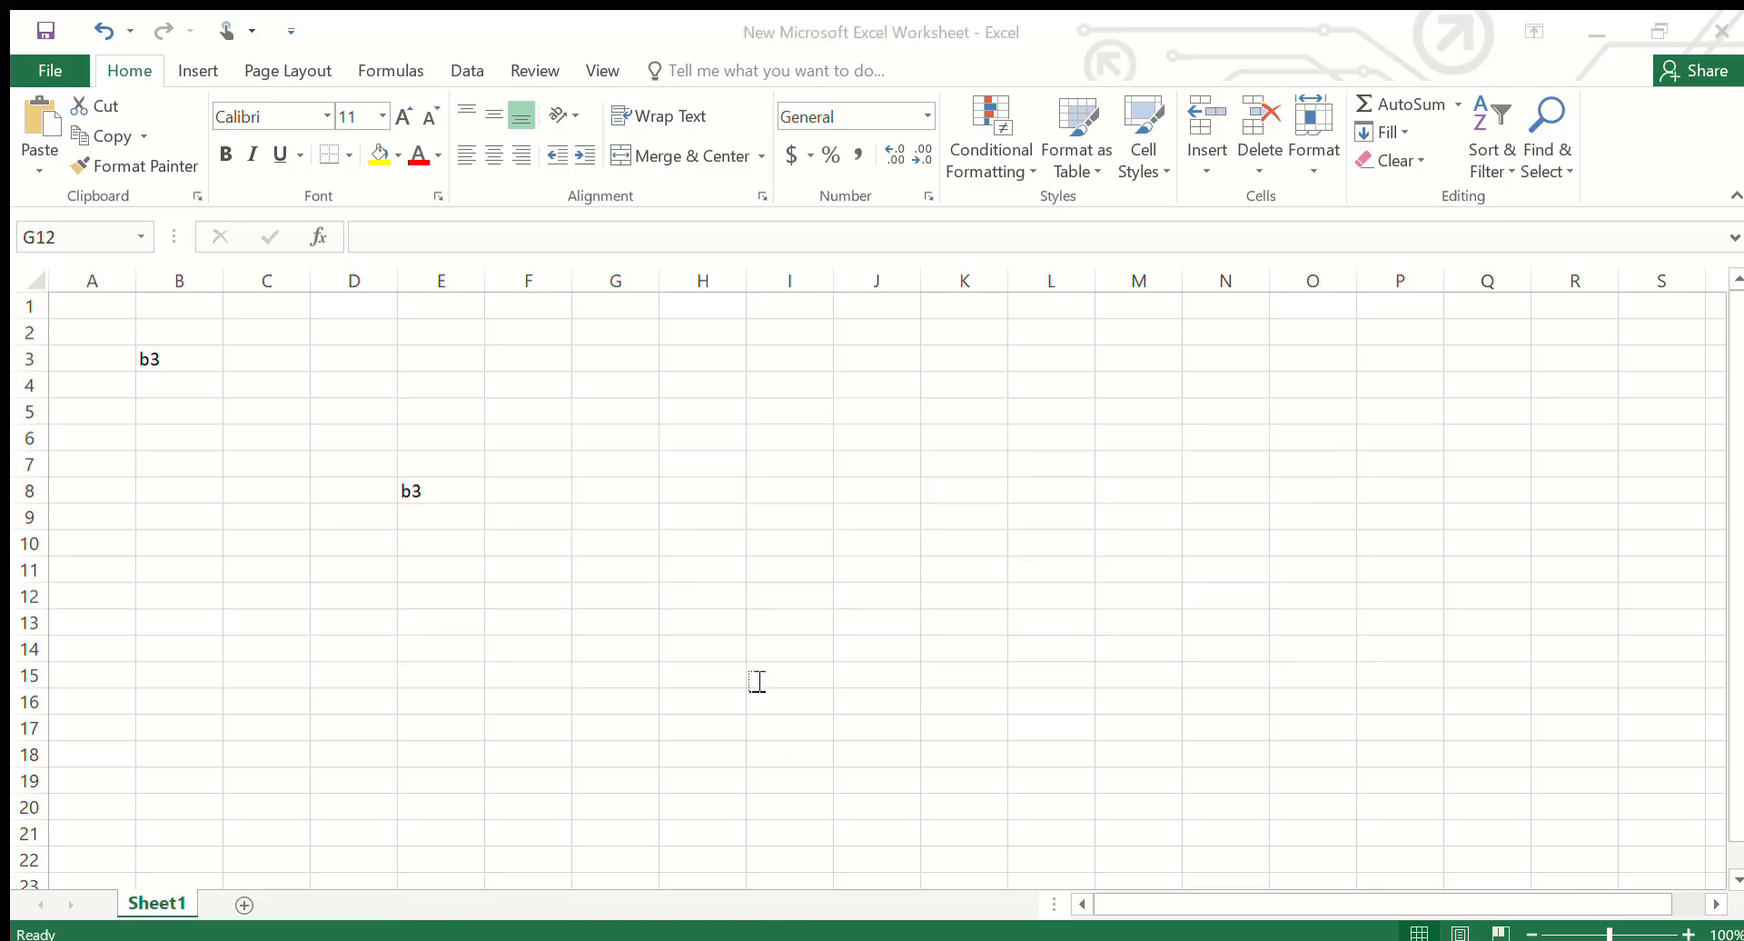